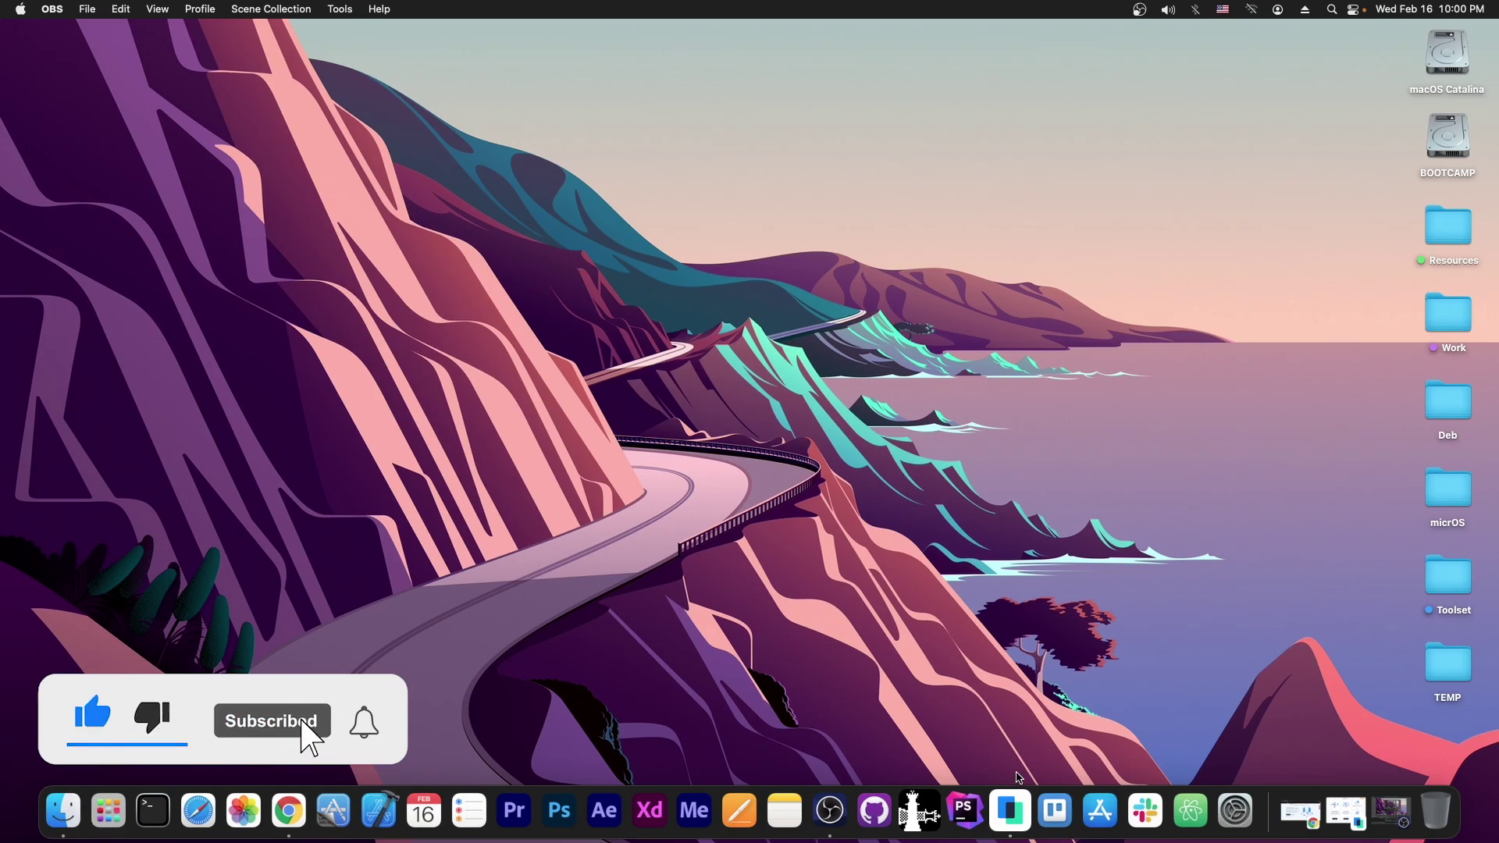
# Launch MobileTrans from its Dock icon to reach the home screen.
pyautogui.click(1012, 808)
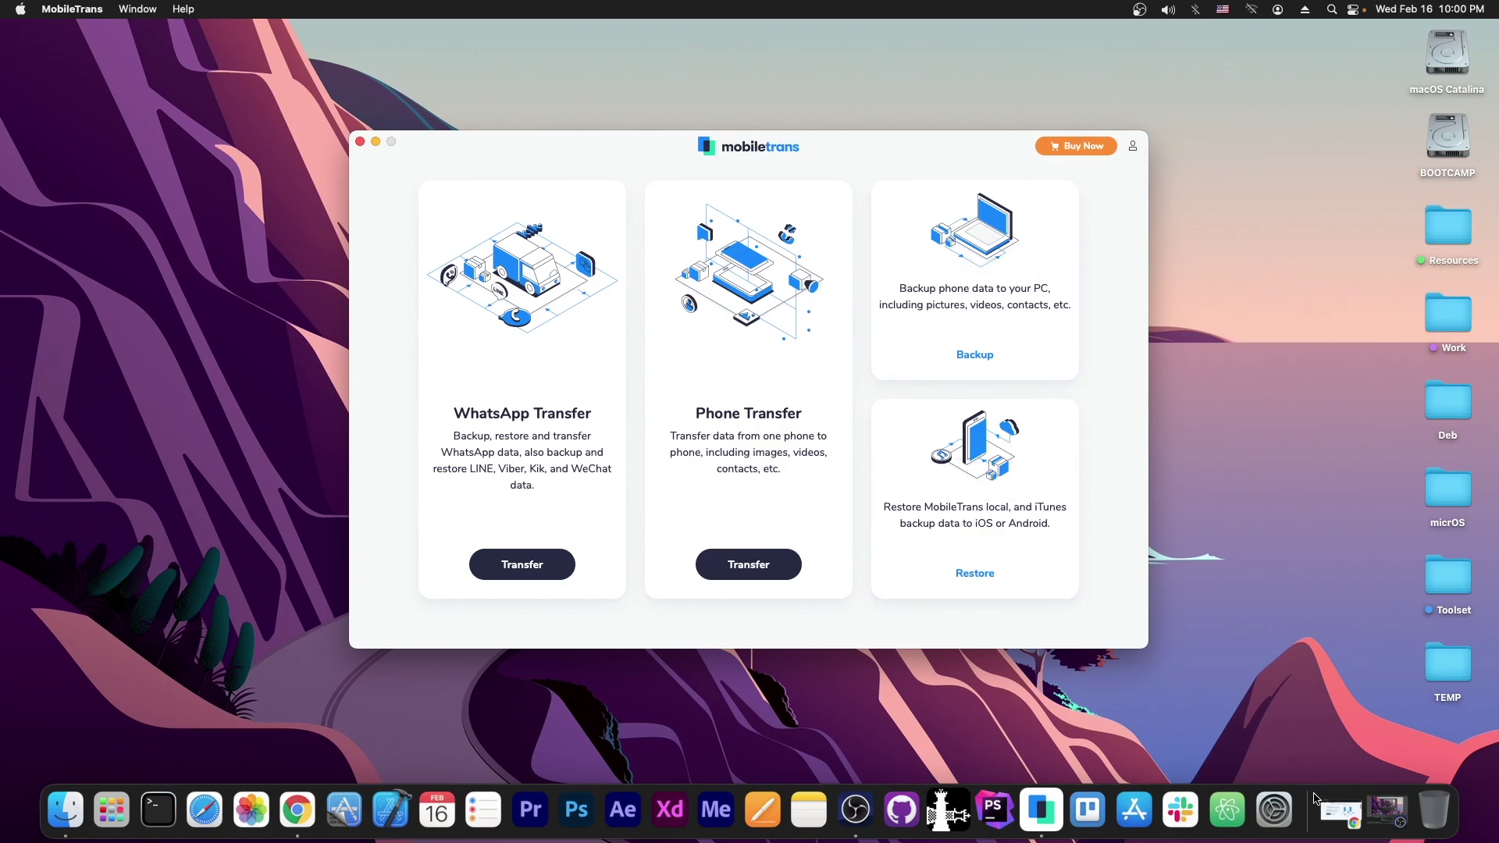
pyautogui.click(1334, 809)
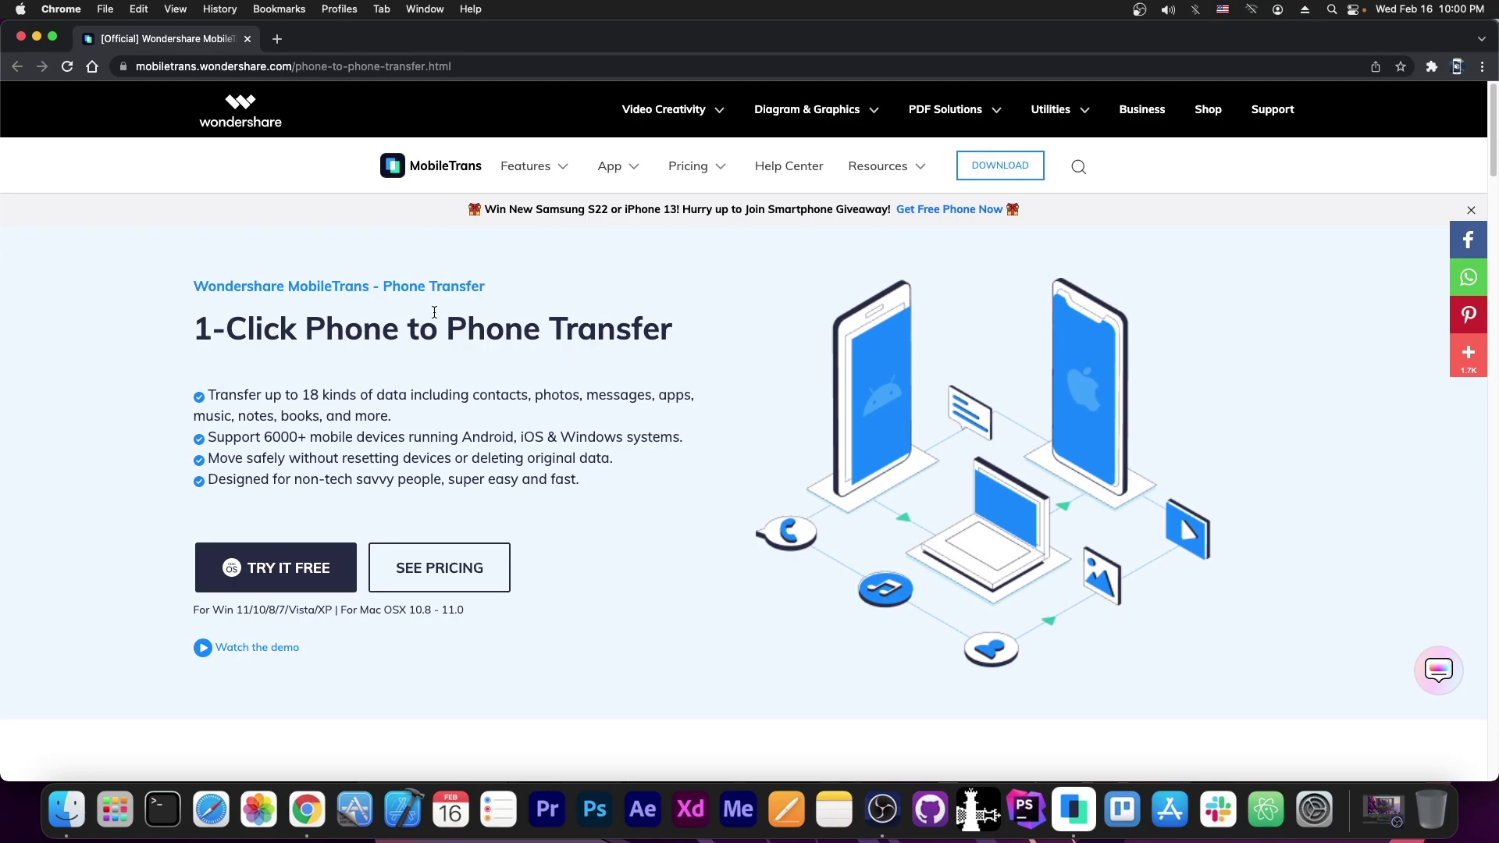
pyautogui.scroll(-3, 750, 344)
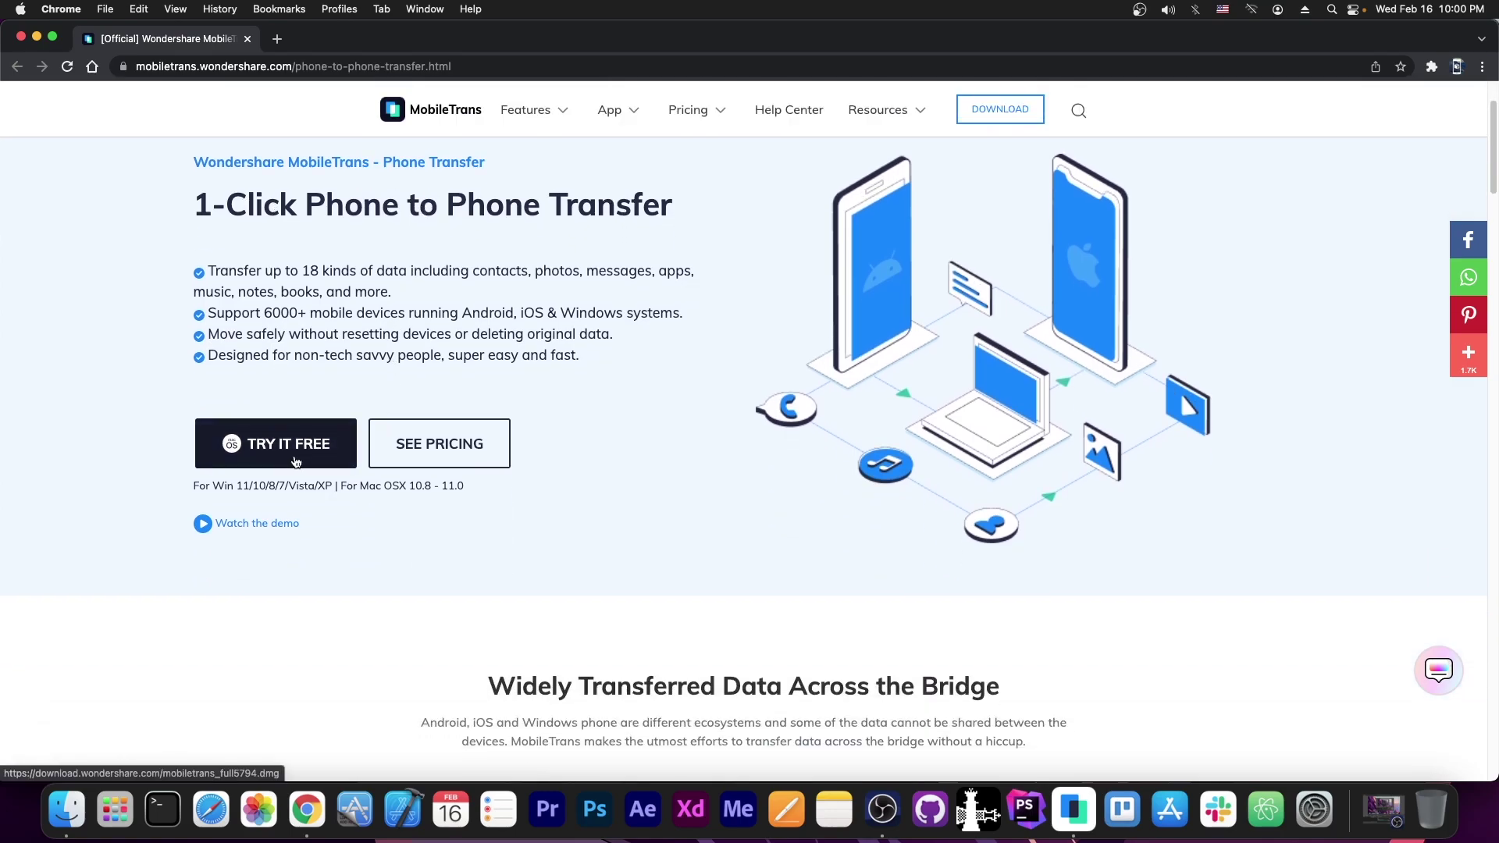
pyautogui.scroll(-10, 337, 441)
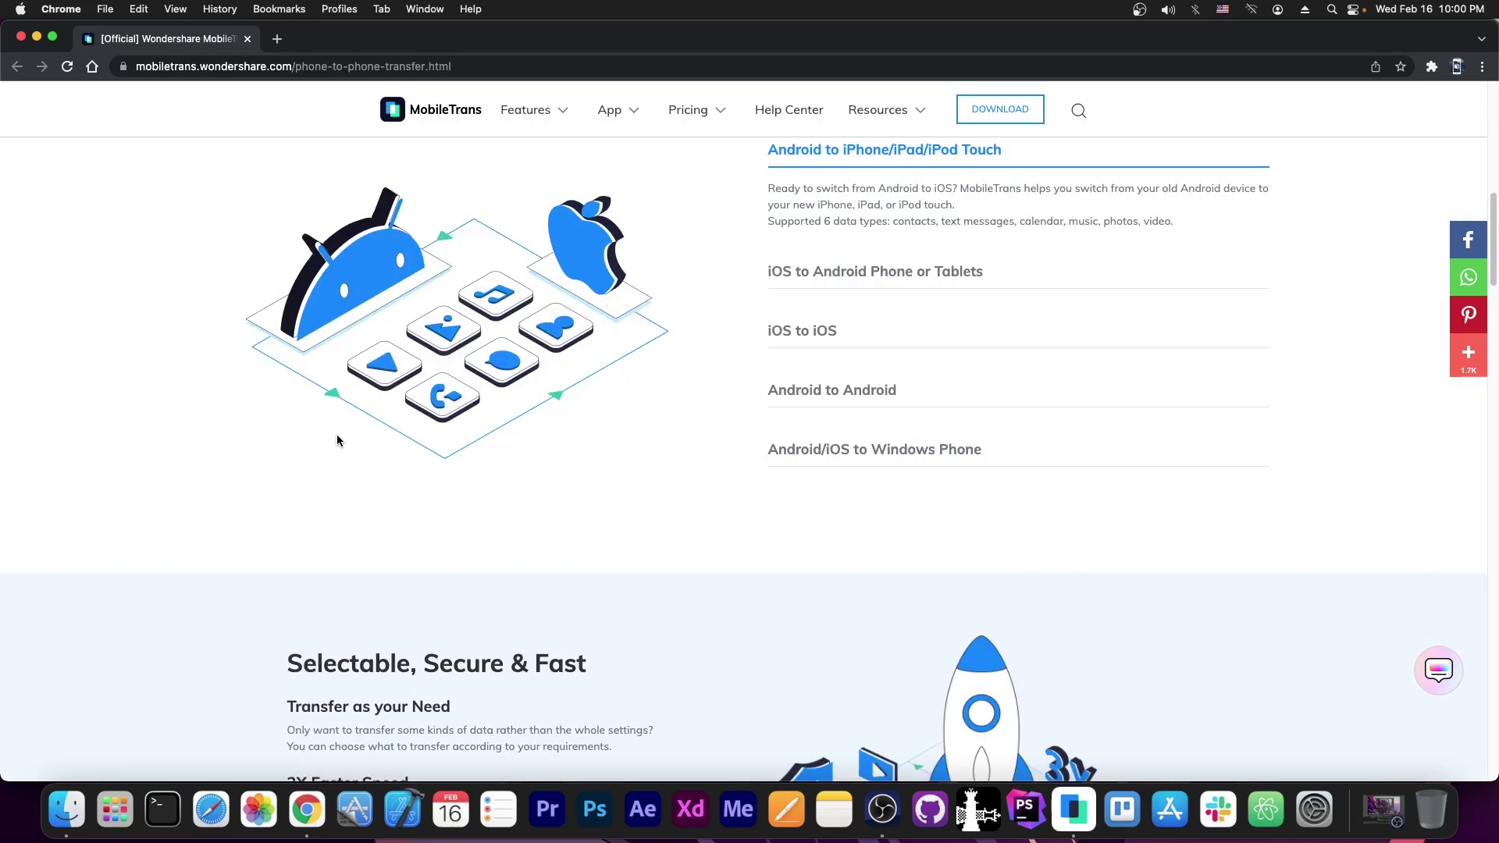
pyautogui.scroll(-5, 337, 441)
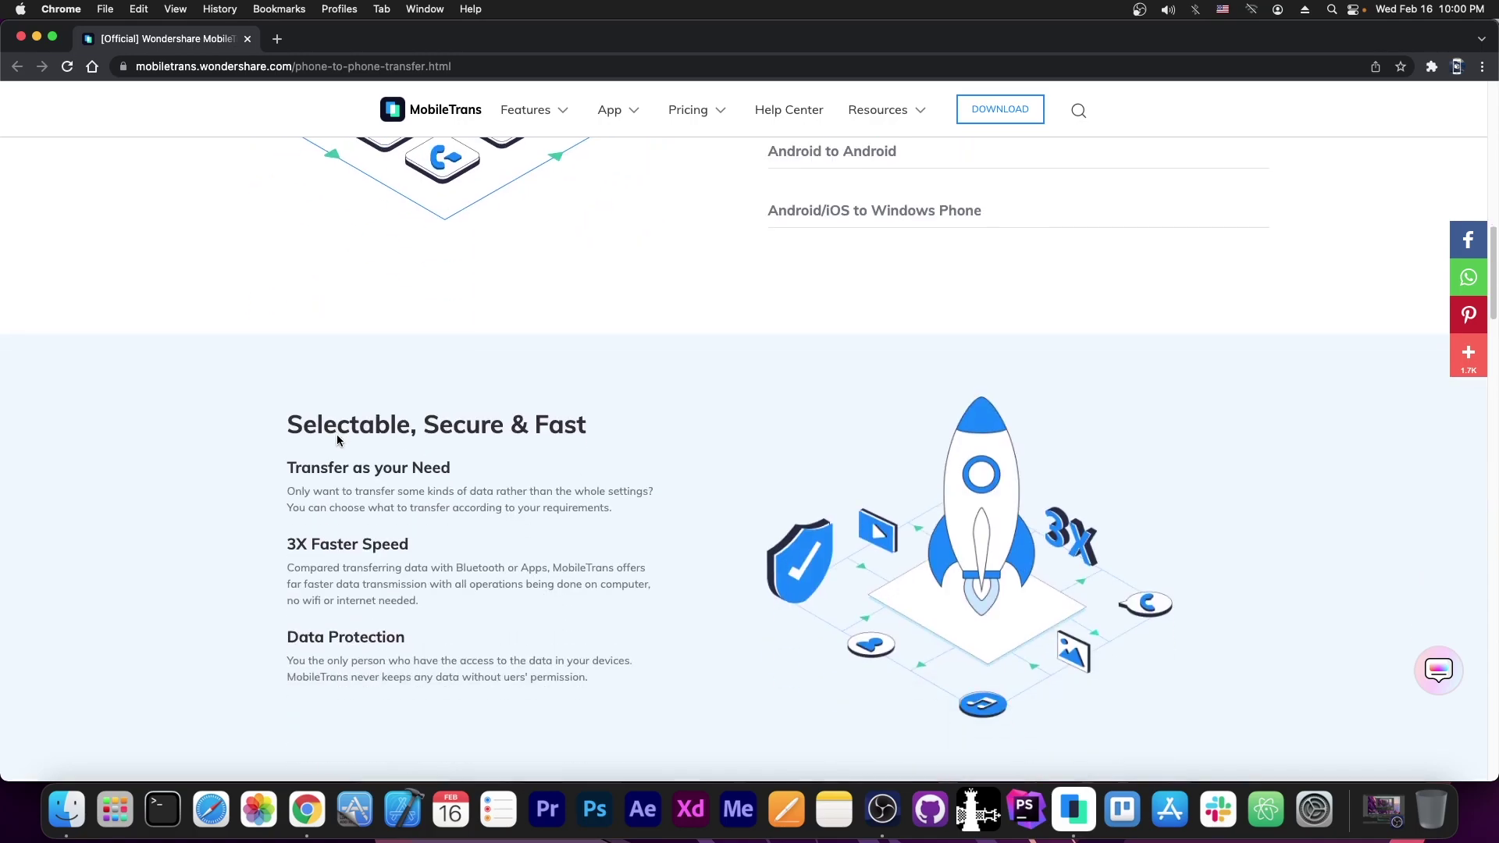
pyautogui.scroll(-2, 337, 435)
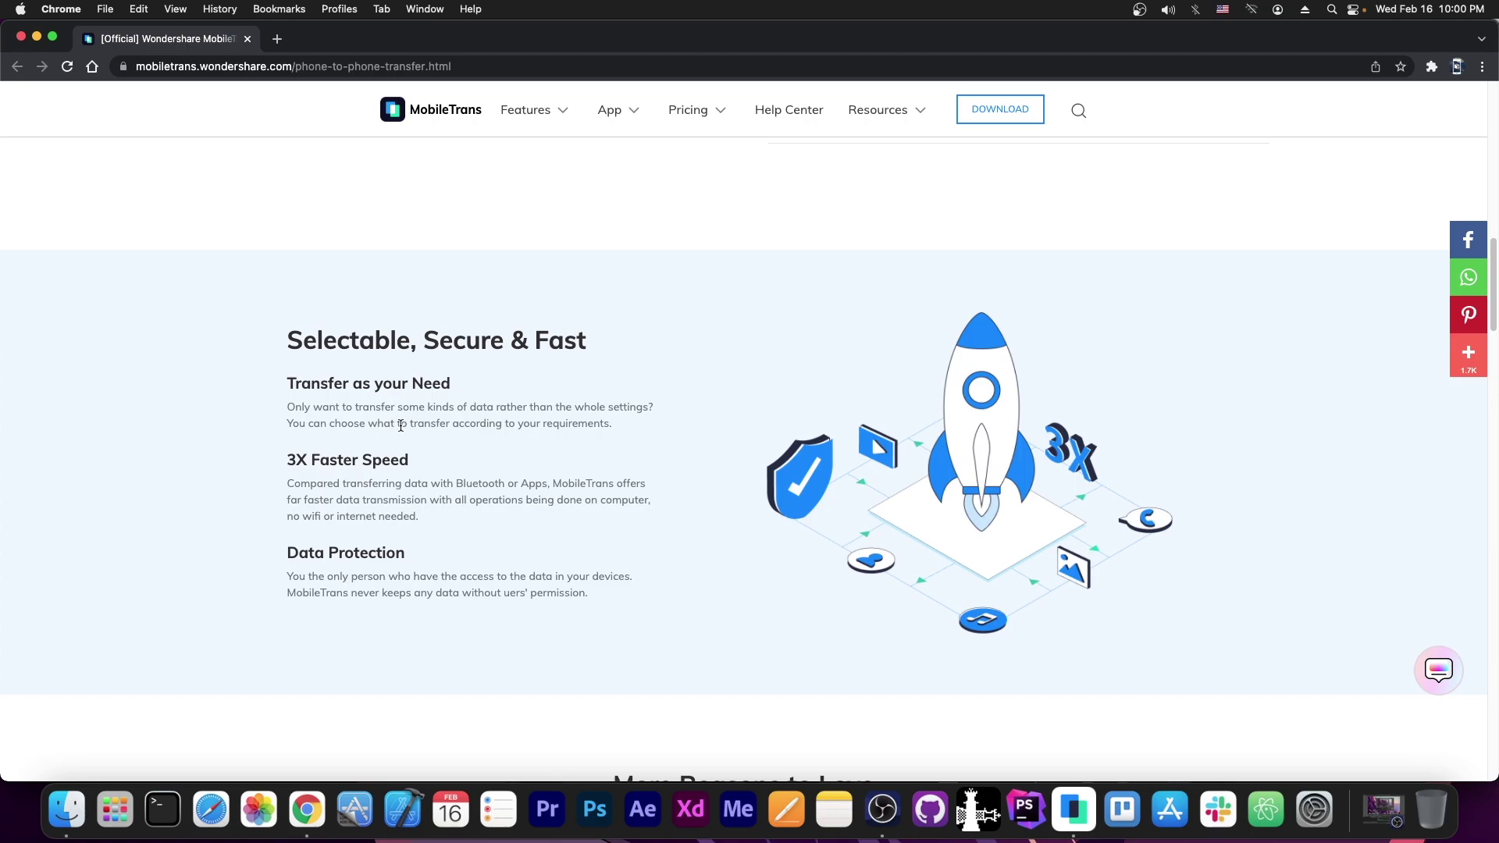
pyautogui.scroll(-10, 400, 426)
pyautogui.scroll(-4, 443, 411)
pyautogui.scroll(-7, 444, 411)
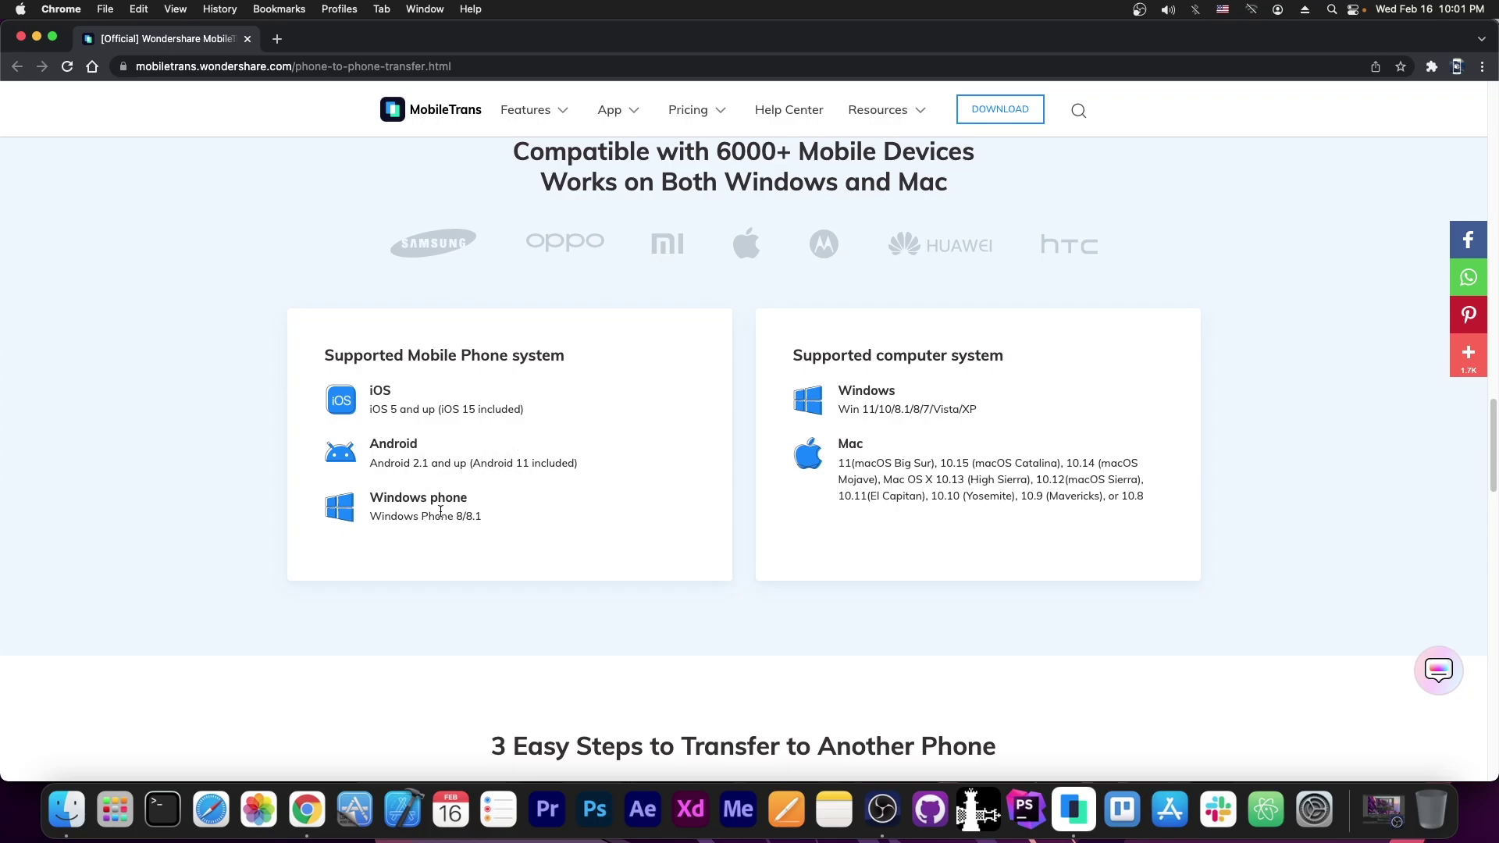
pyautogui.scroll(-9, 521, 461)
pyautogui.scroll(3, 521, 460)
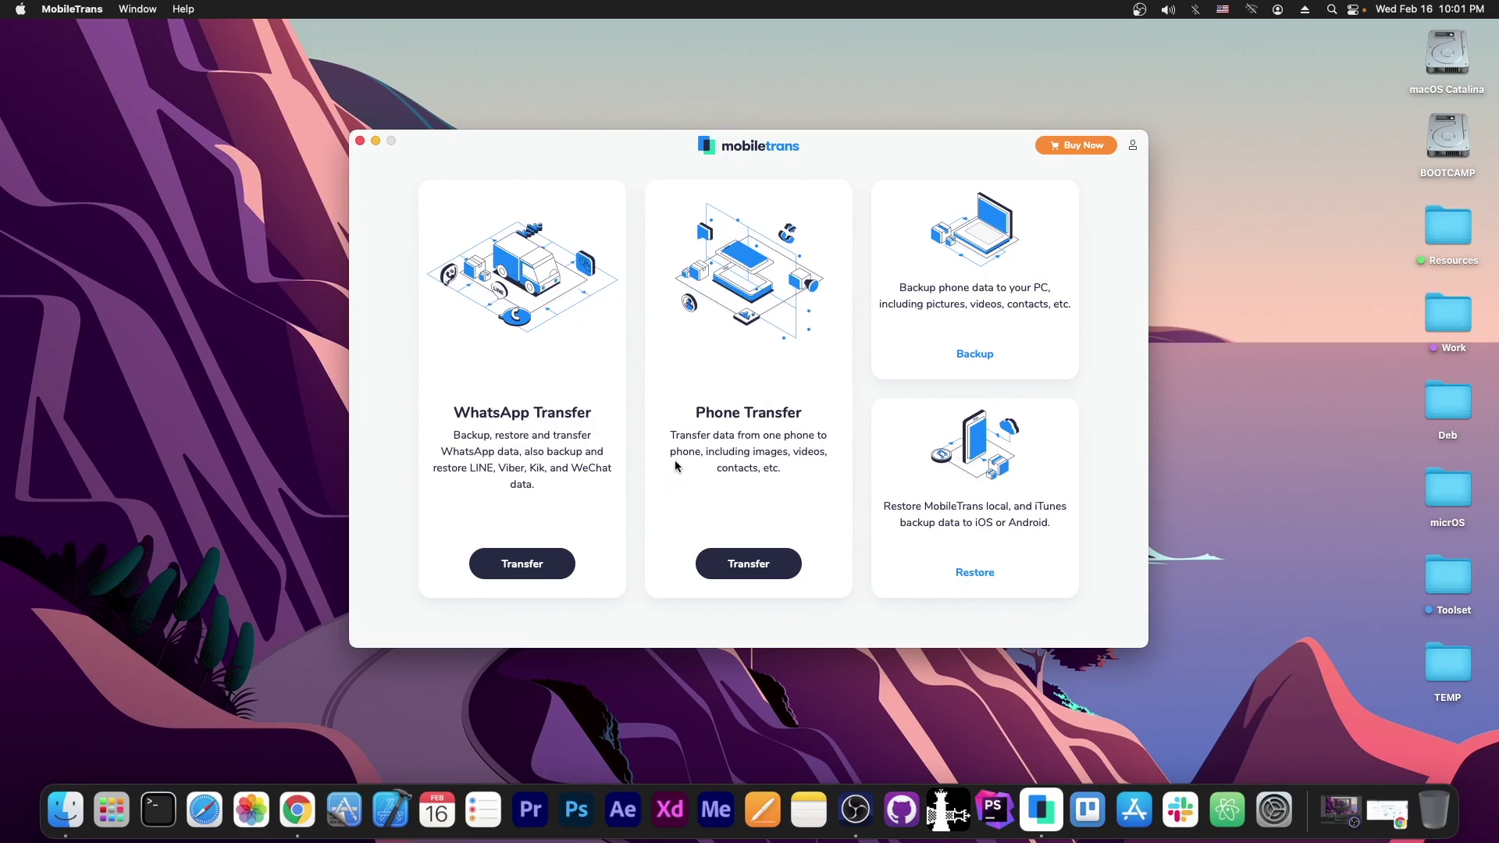
pyautogui.click(519, 563)
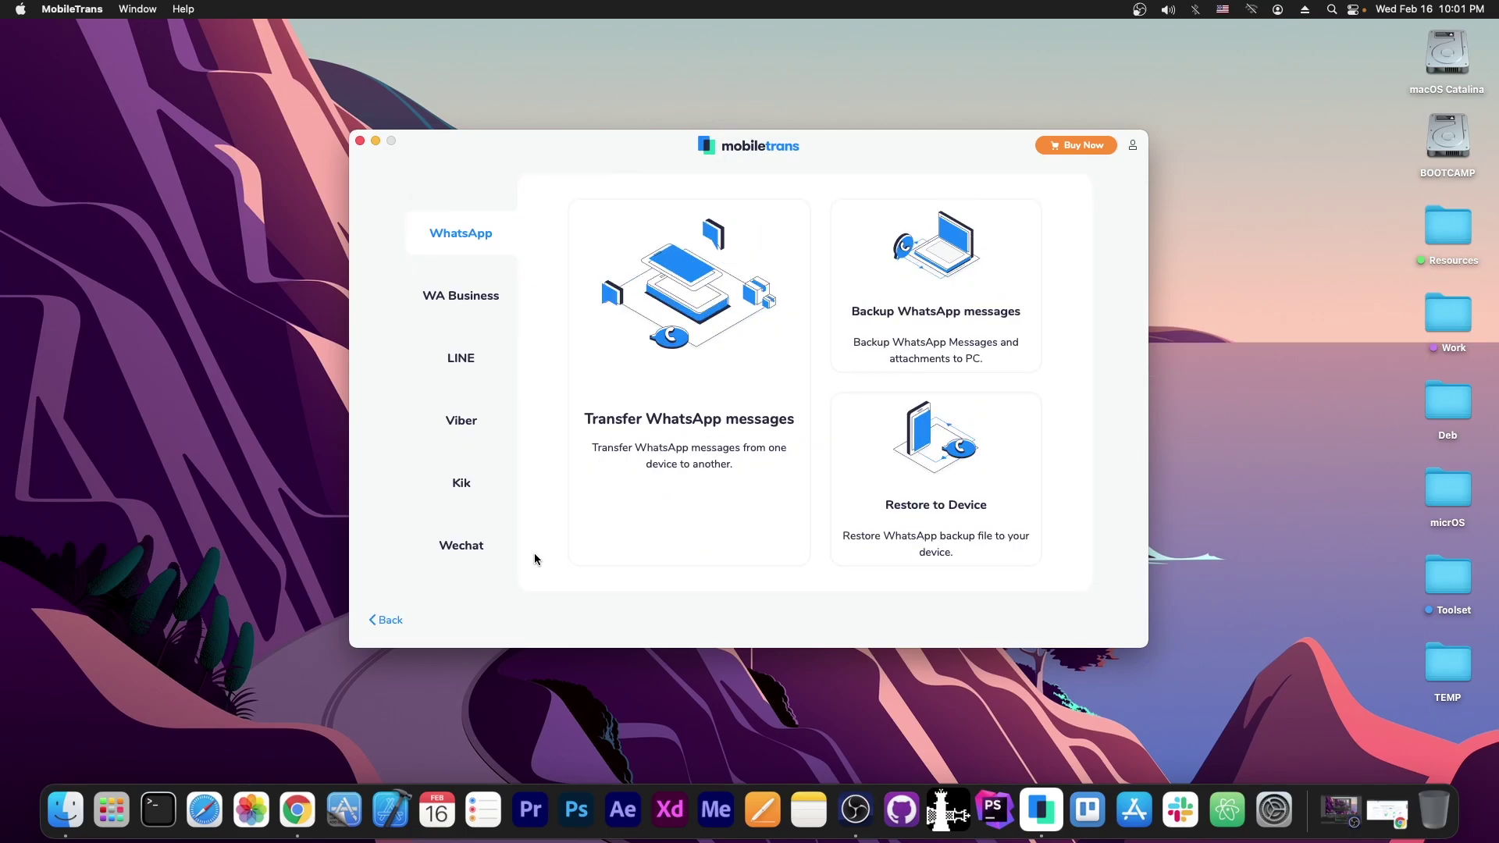
pyautogui.click(473, 294)
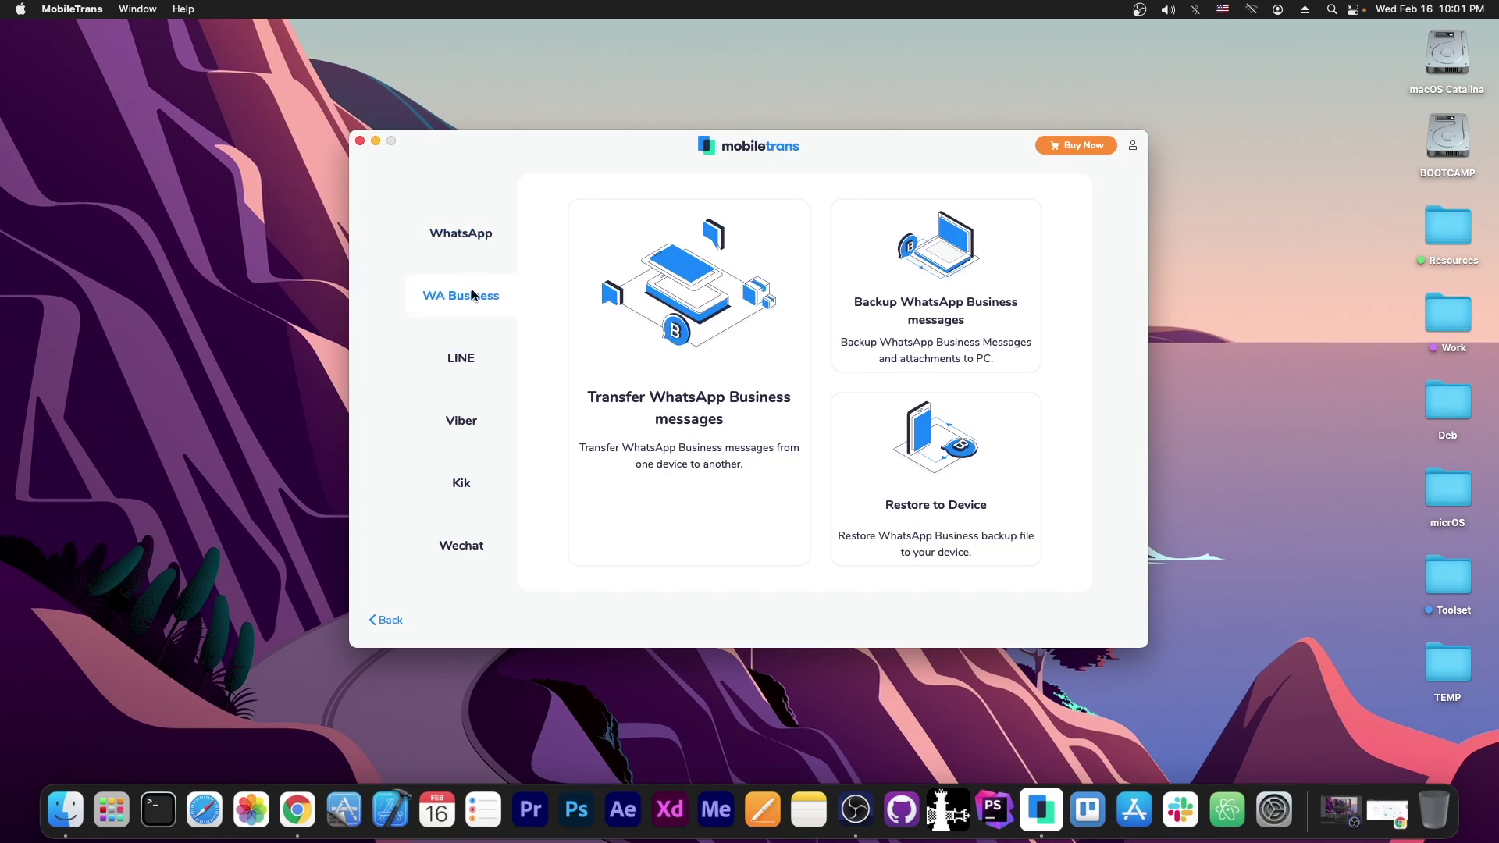
pyautogui.click(466, 361)
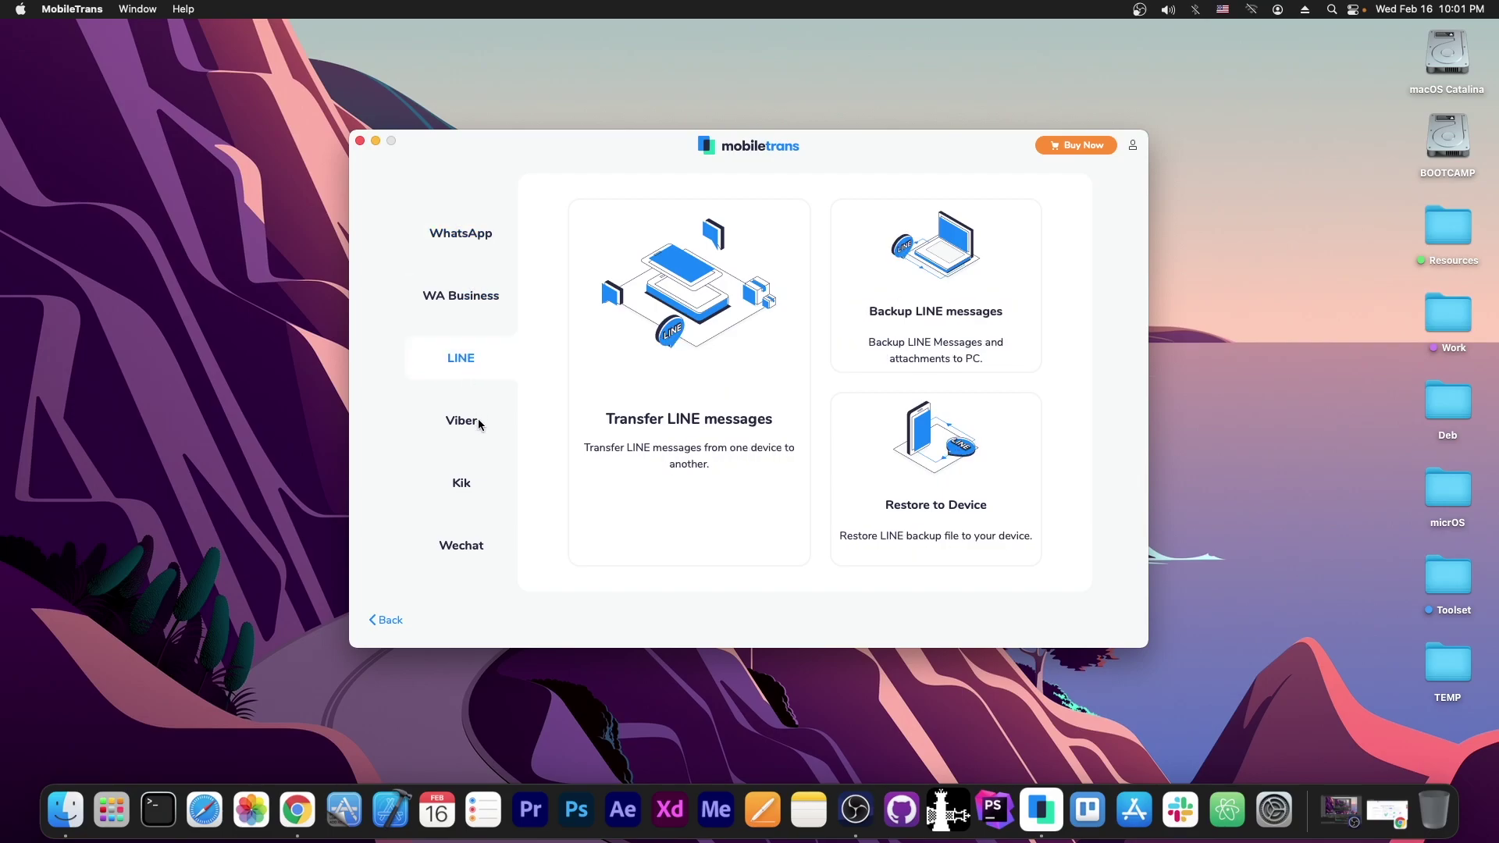
pyautogui.click(474, 425)
pyautogui.click(474, 492)
pyautogui.click(471, 549)
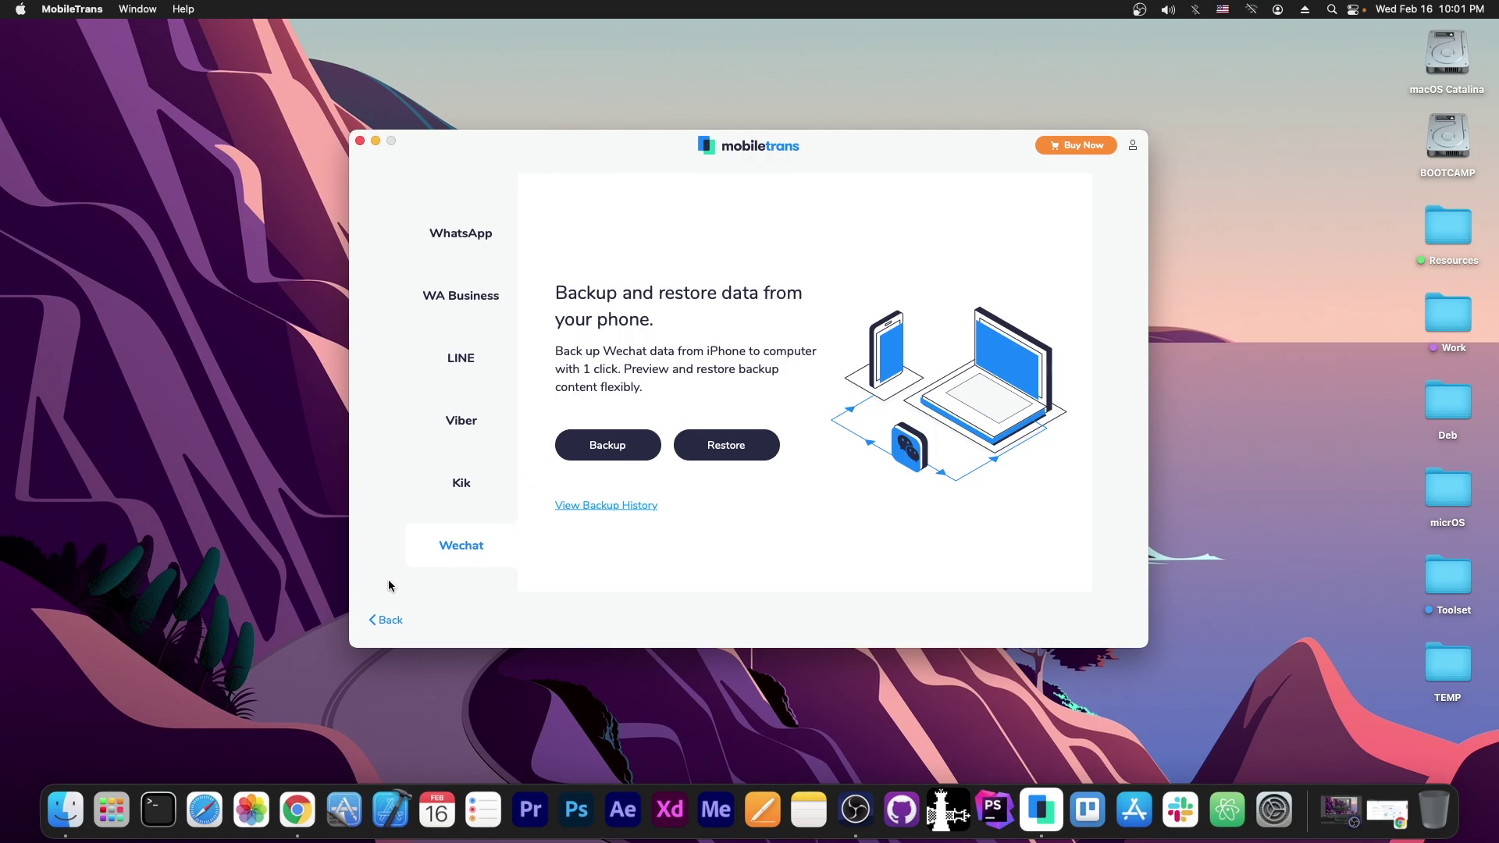
pyautogui.click(393, 619)
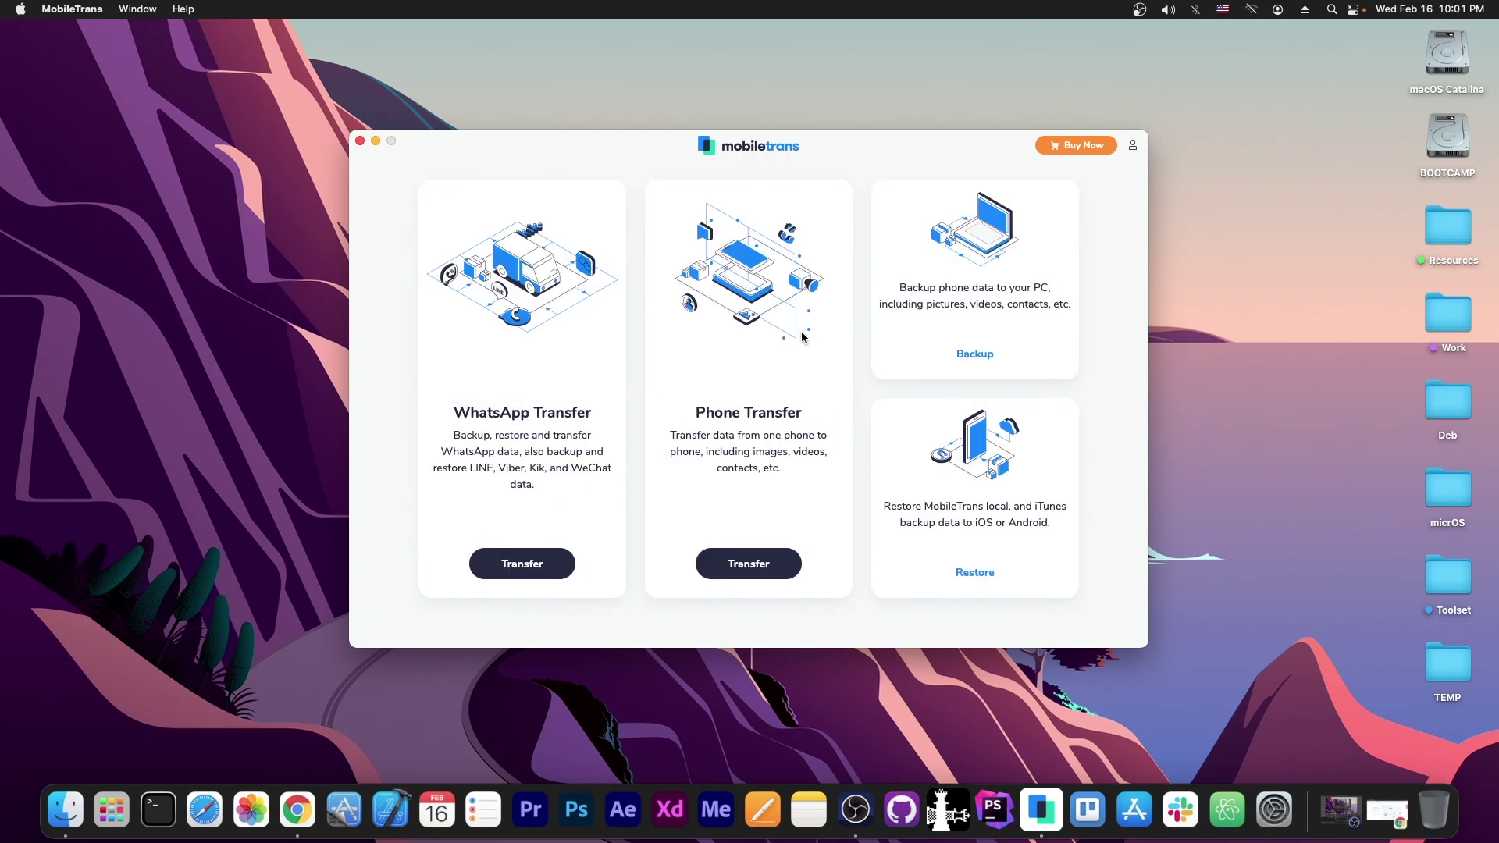
pyautogui.click(786, 570)
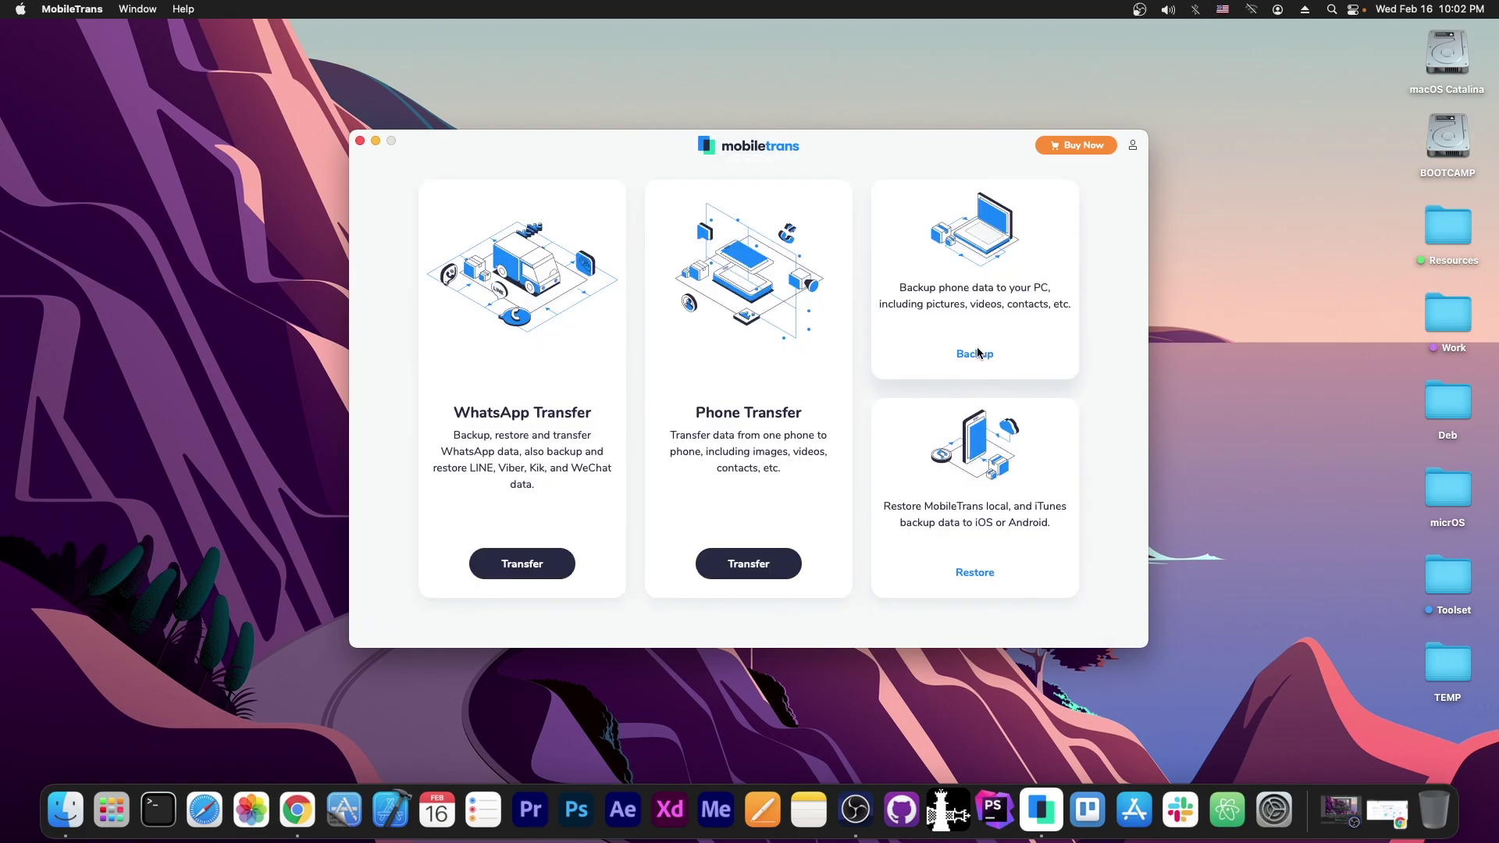
# Open Backup, select every content type for the iPod touch, and start the backup.
pyautogui.click(976, 354)
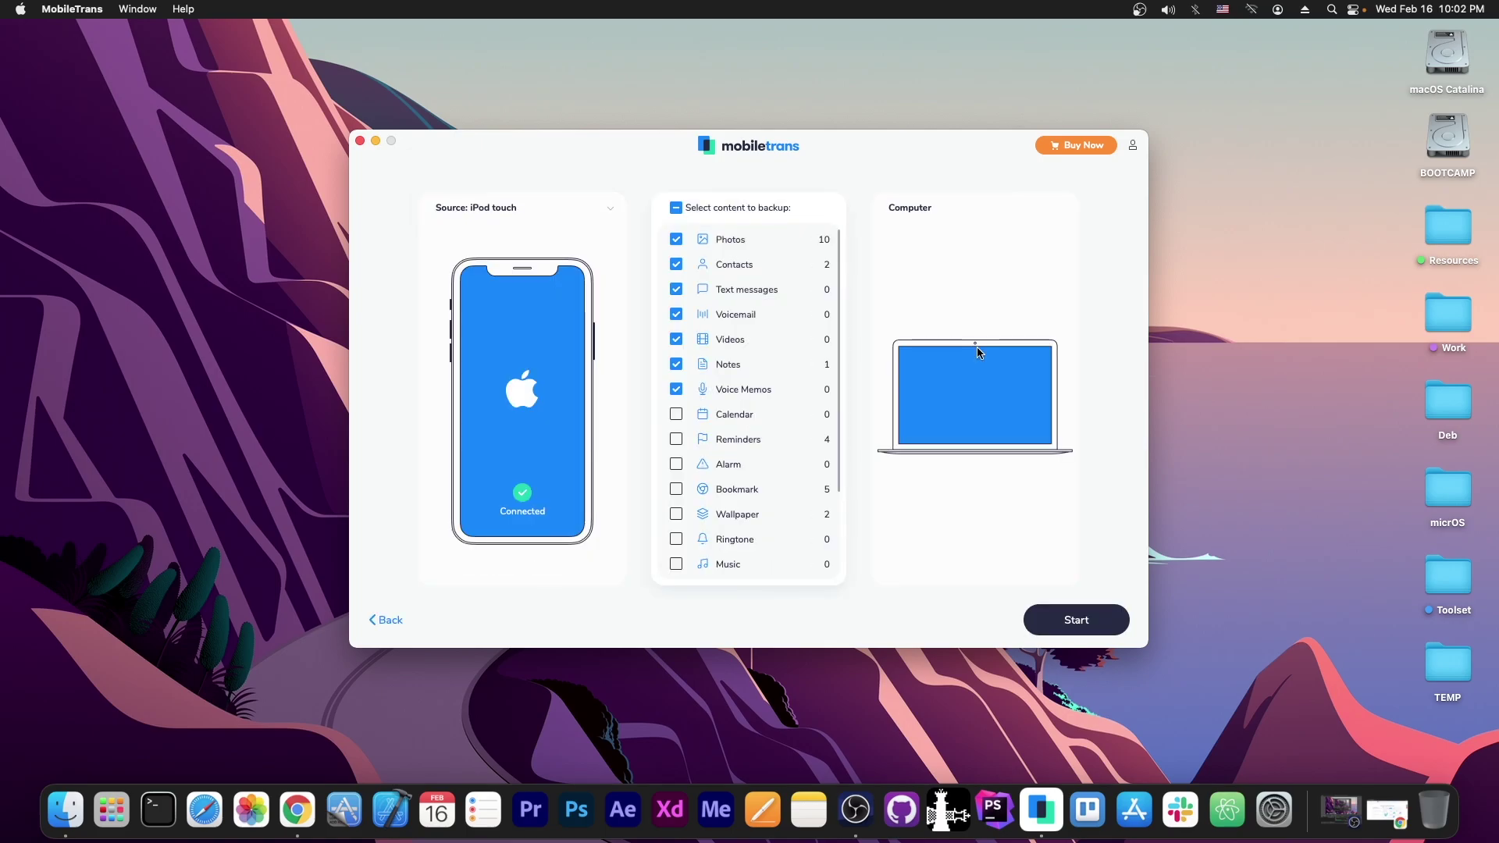
pyautogui.scroll(-3, 740, 312)
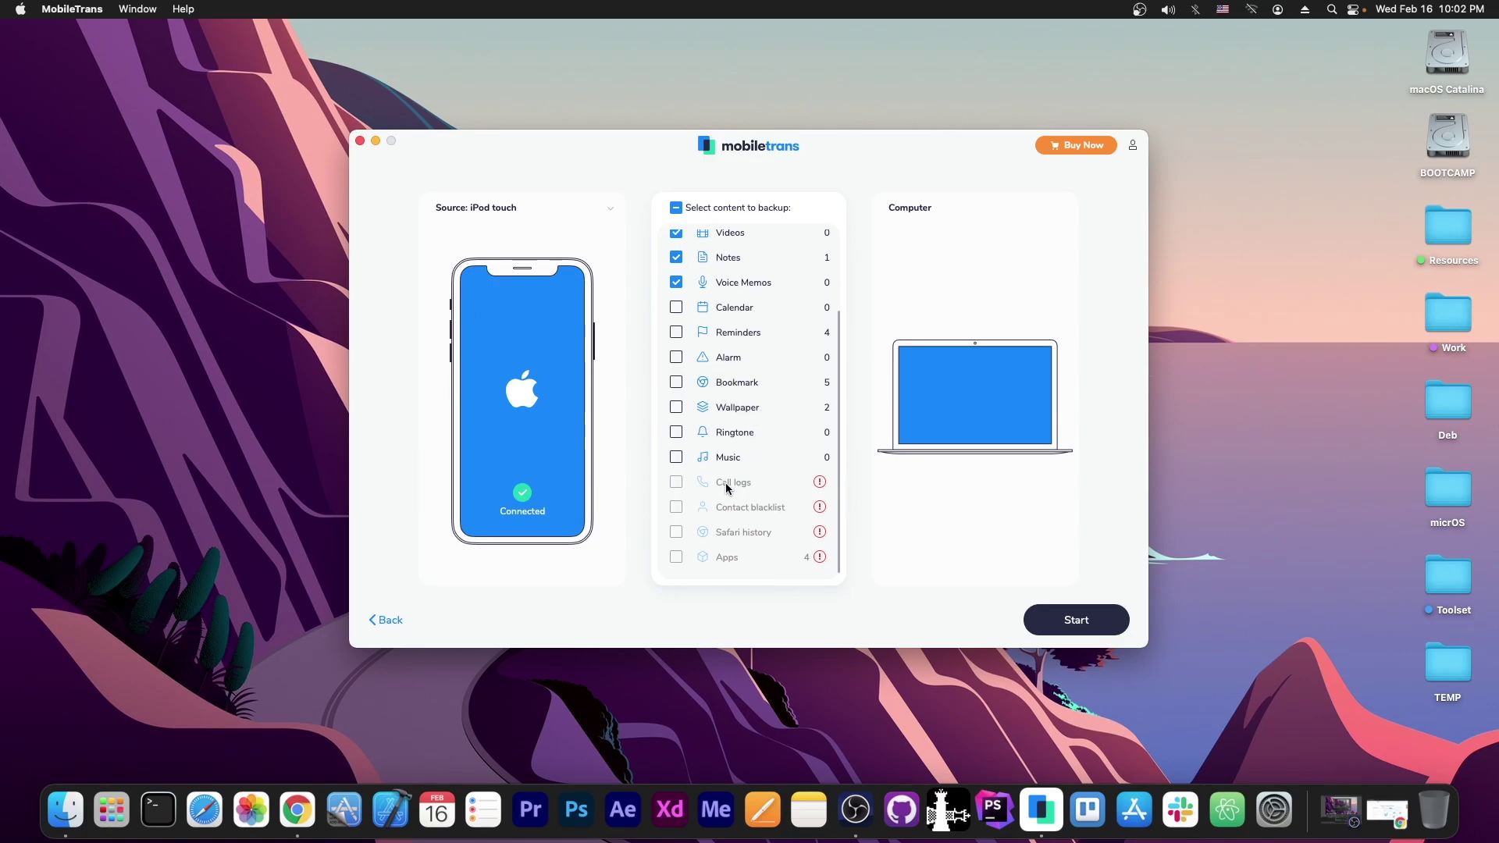
pyautogui.click(676, 207)
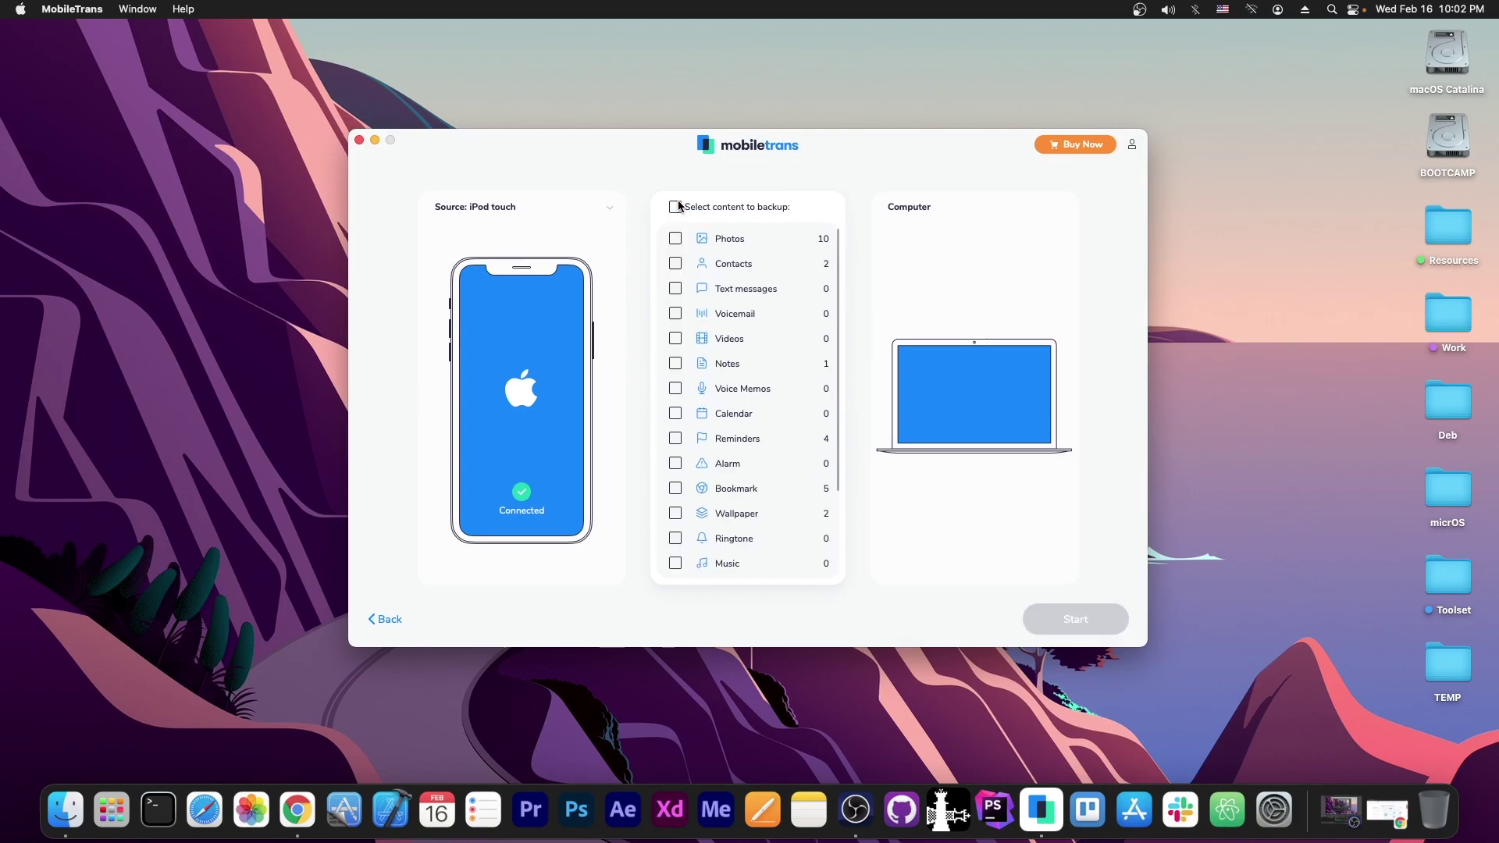
pyautogui.click(676, 207)
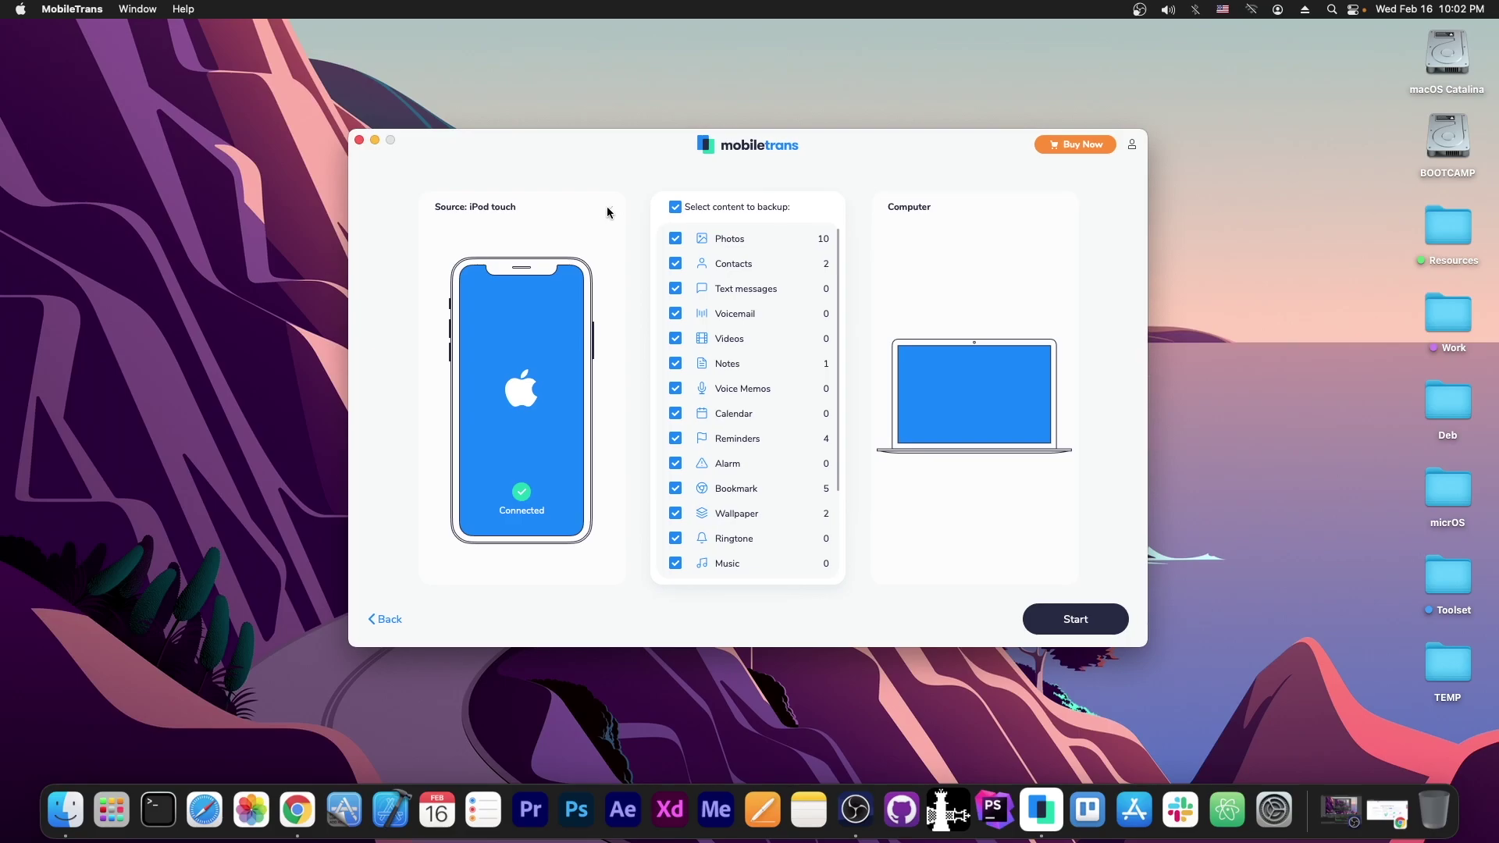
pyautogui.click(1073, 614)
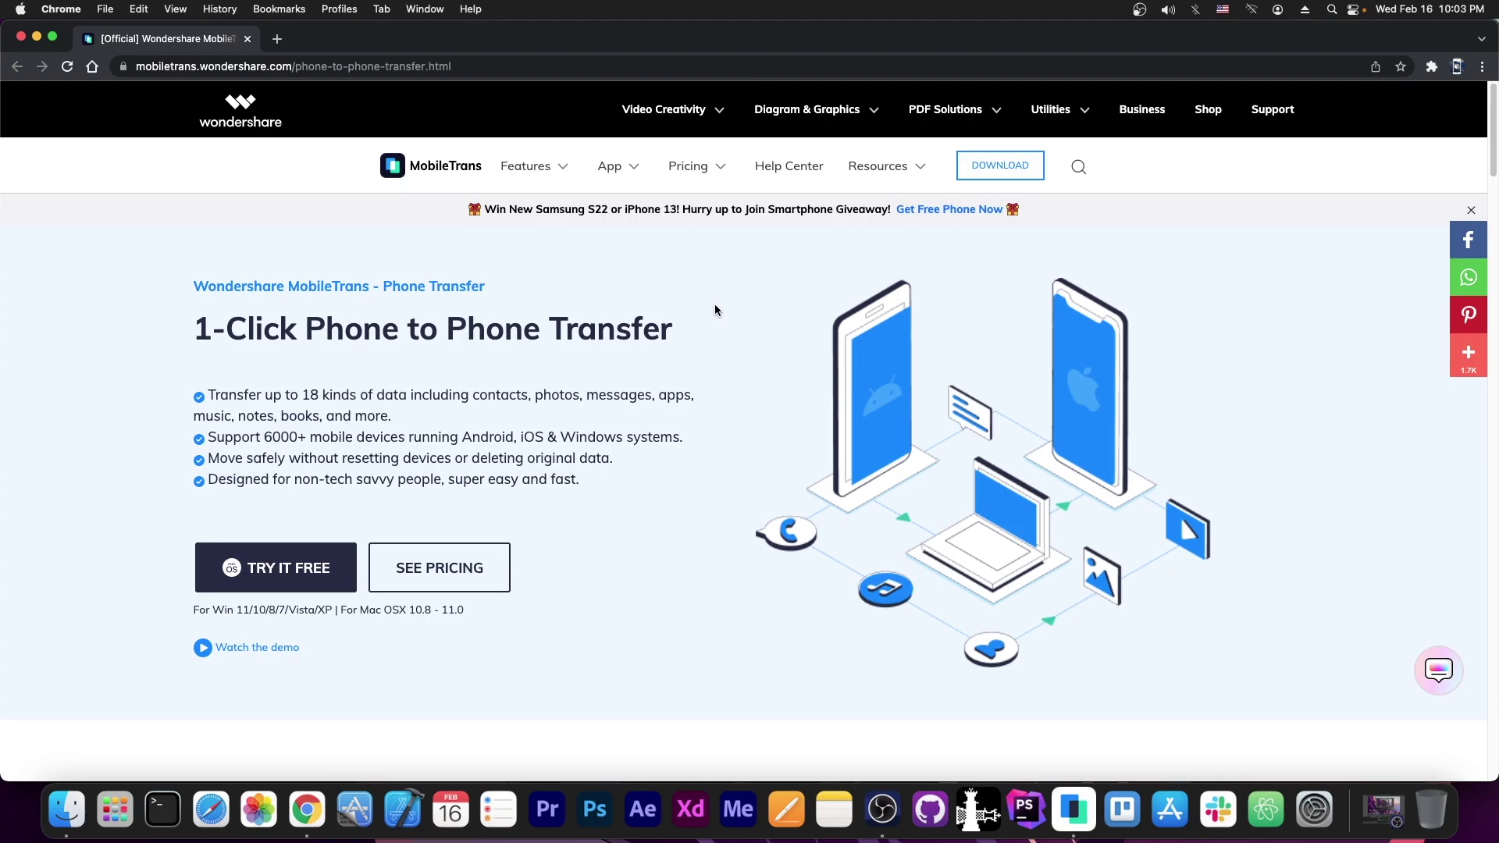
pyautogui.scroll(-20, 794, 269)
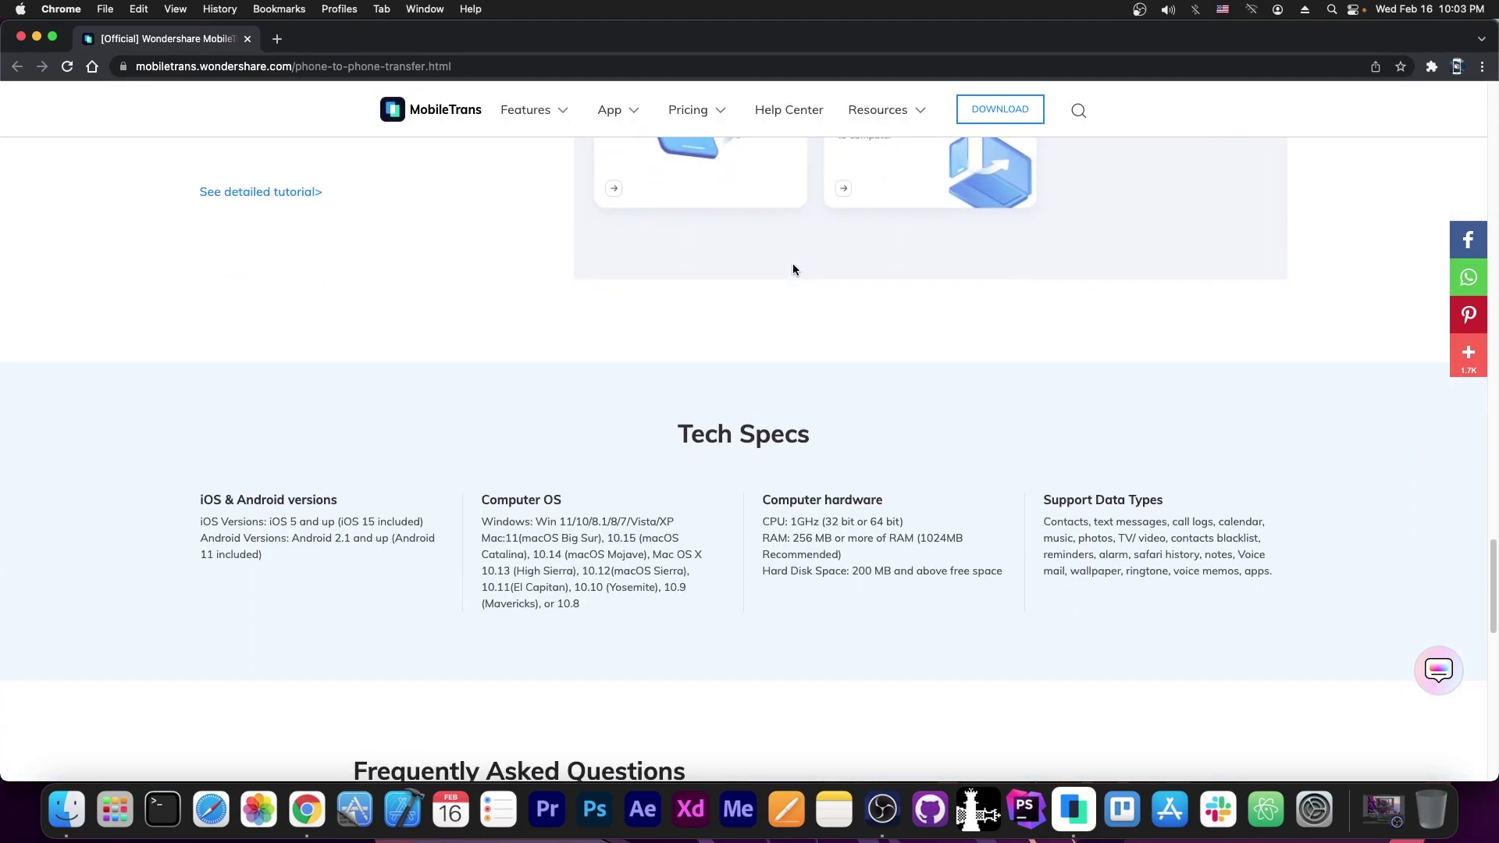
pyautogui.scroll(-6, 791, 266)
pyautogui.scroll(4, 638, 261)
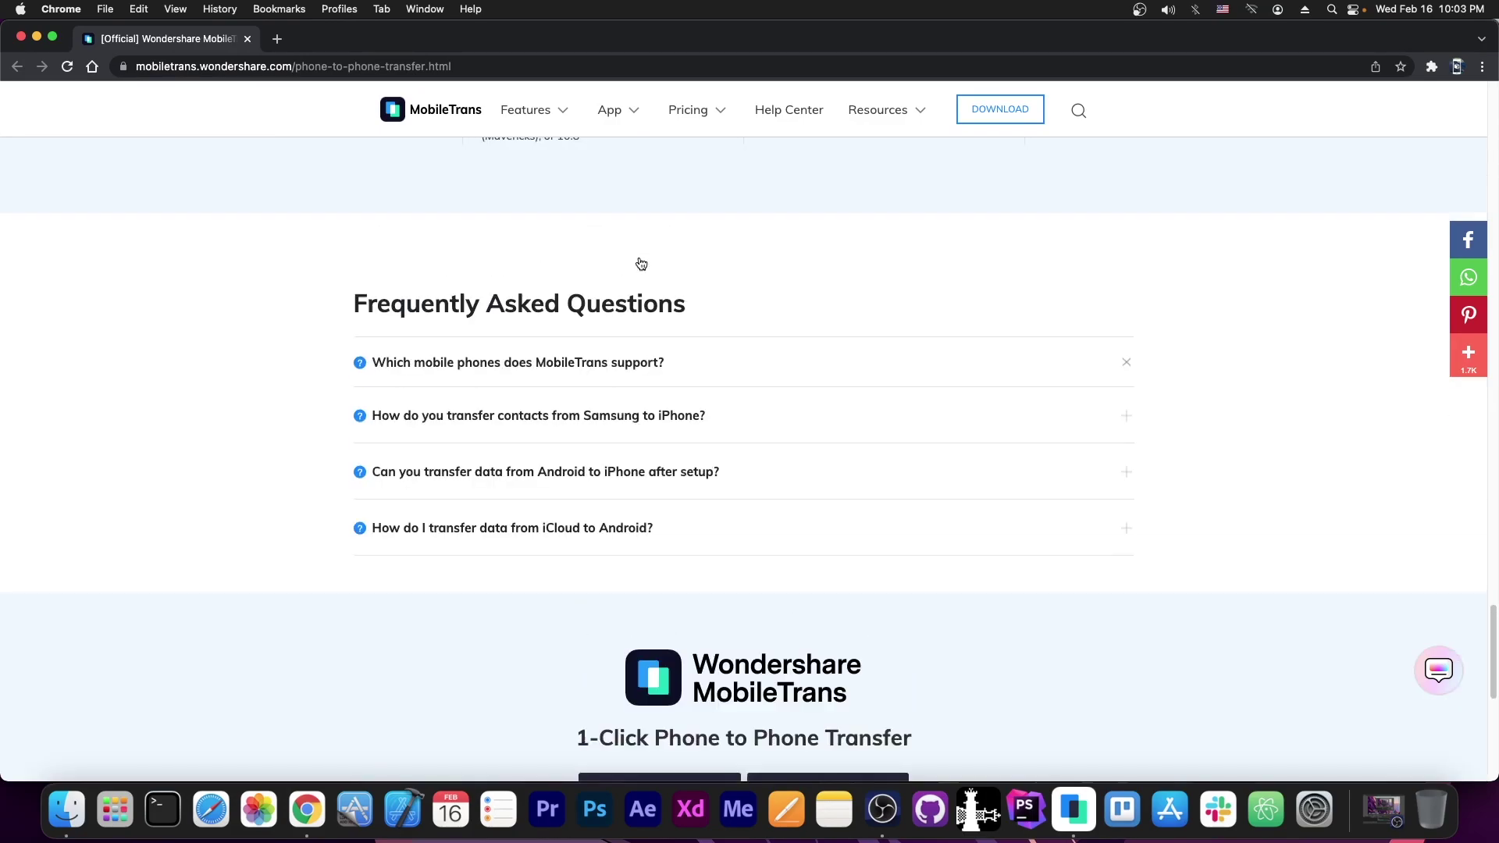
pyautogui.scroll(10, 630, 333)
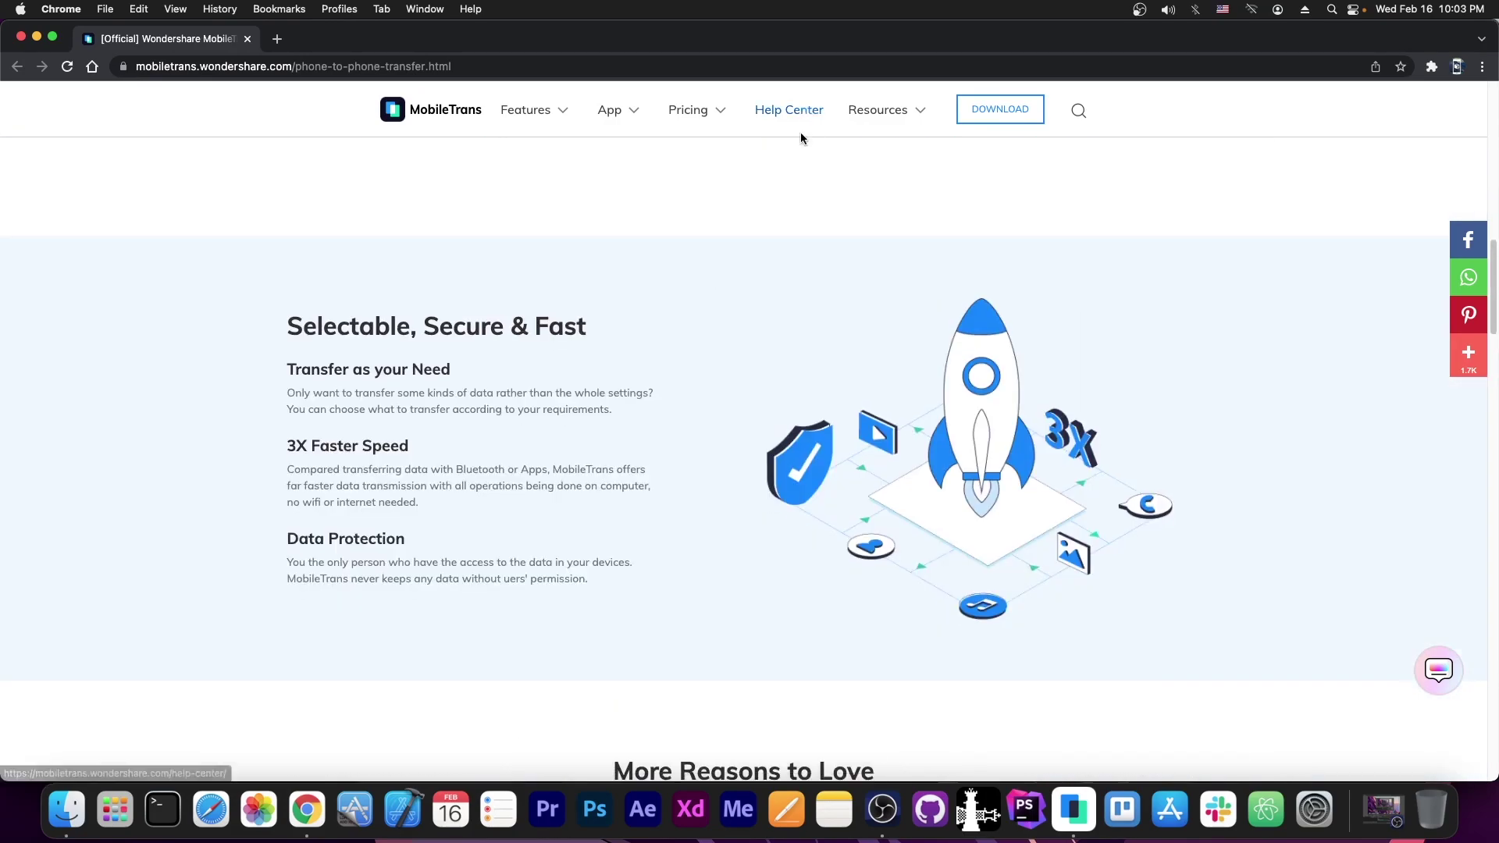
pyautogui.click(784, 109)
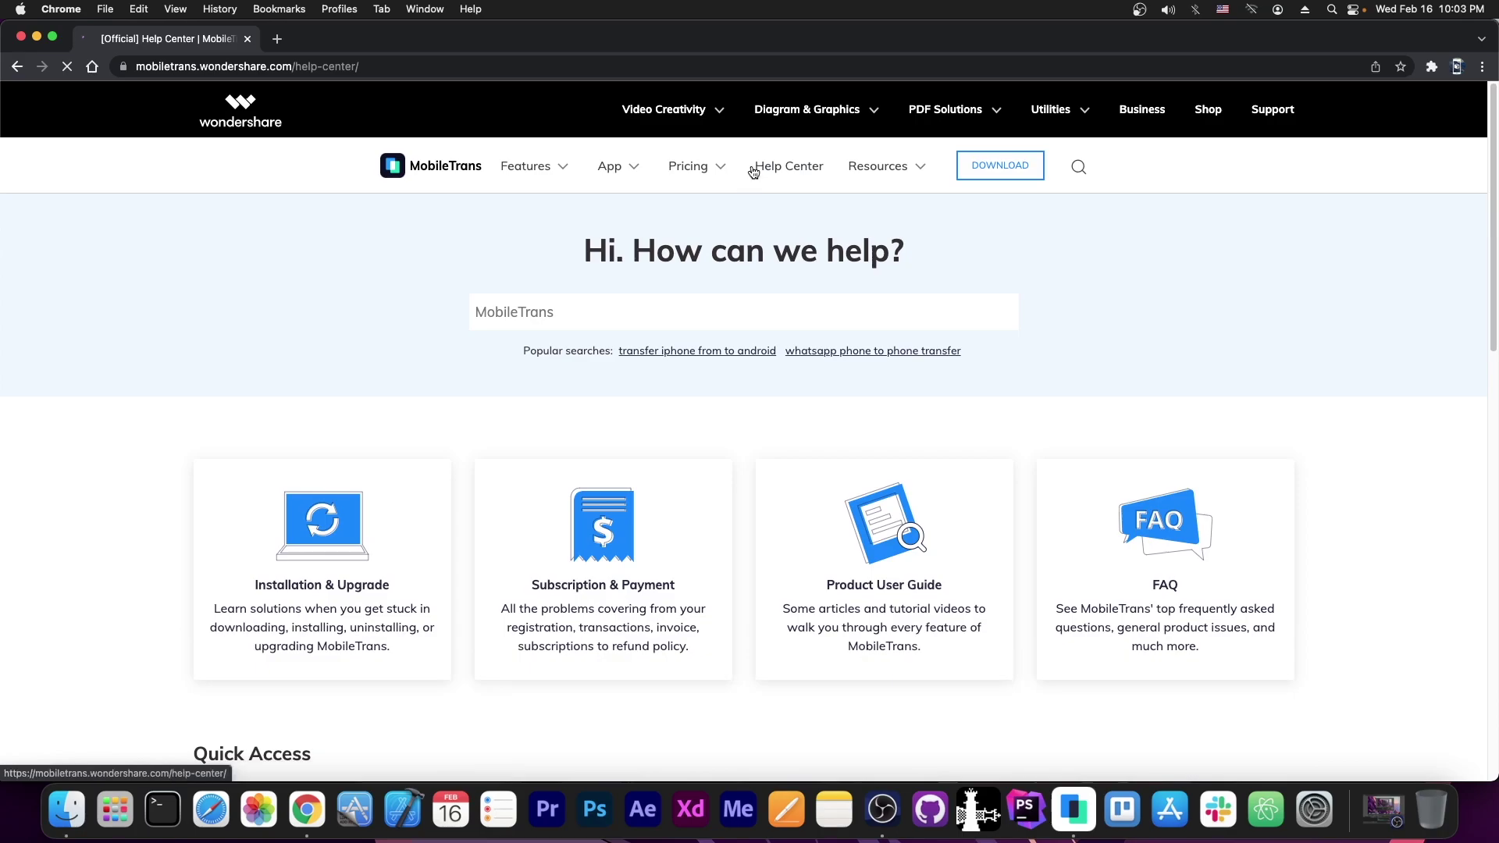
pyautogui.scroll(-3, 809, 437)
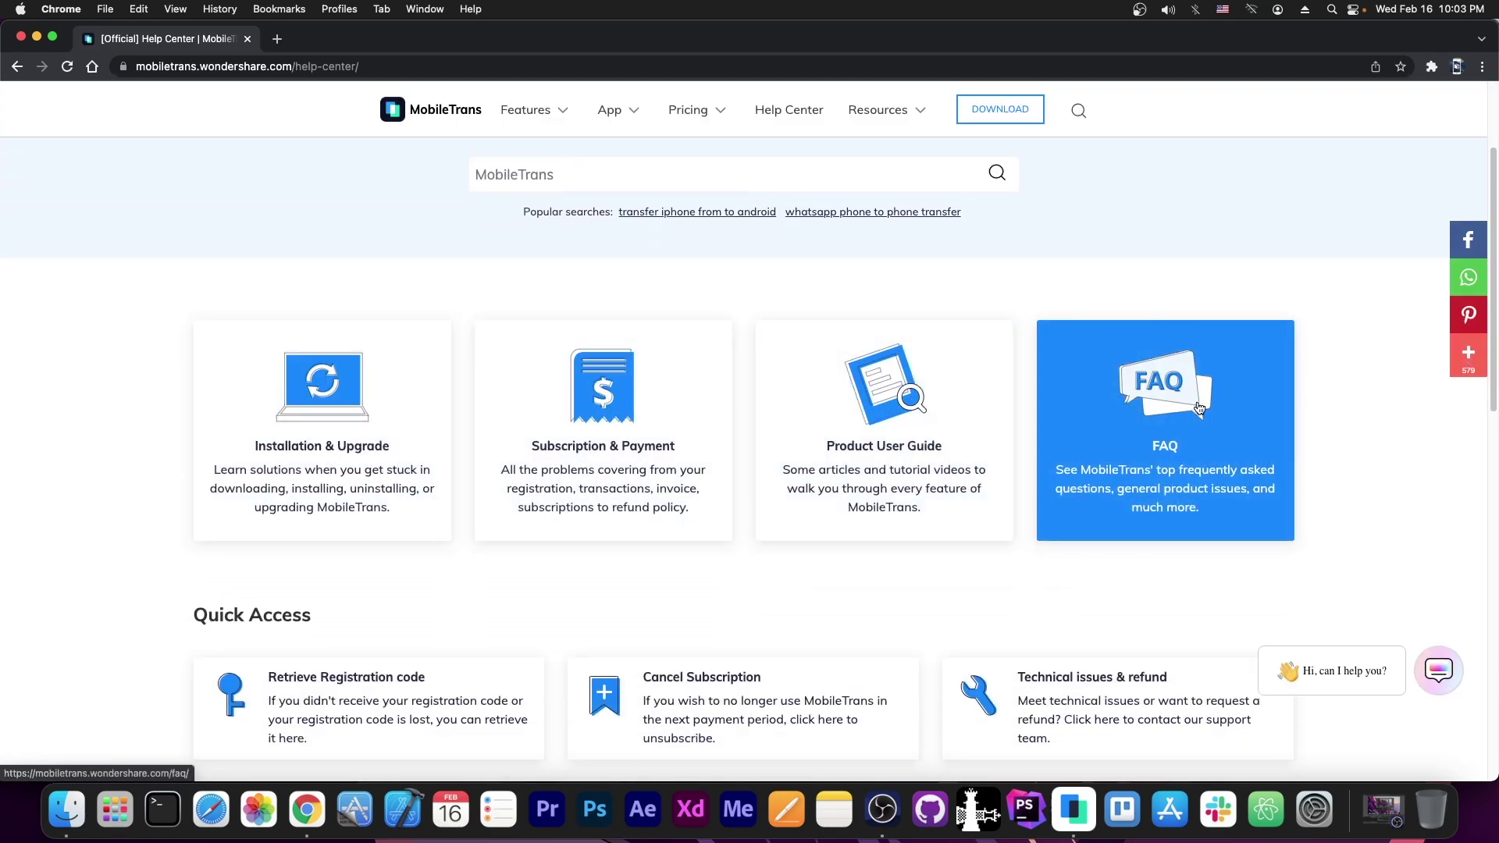
pyautogui.scroll(-10, 1057, 455)
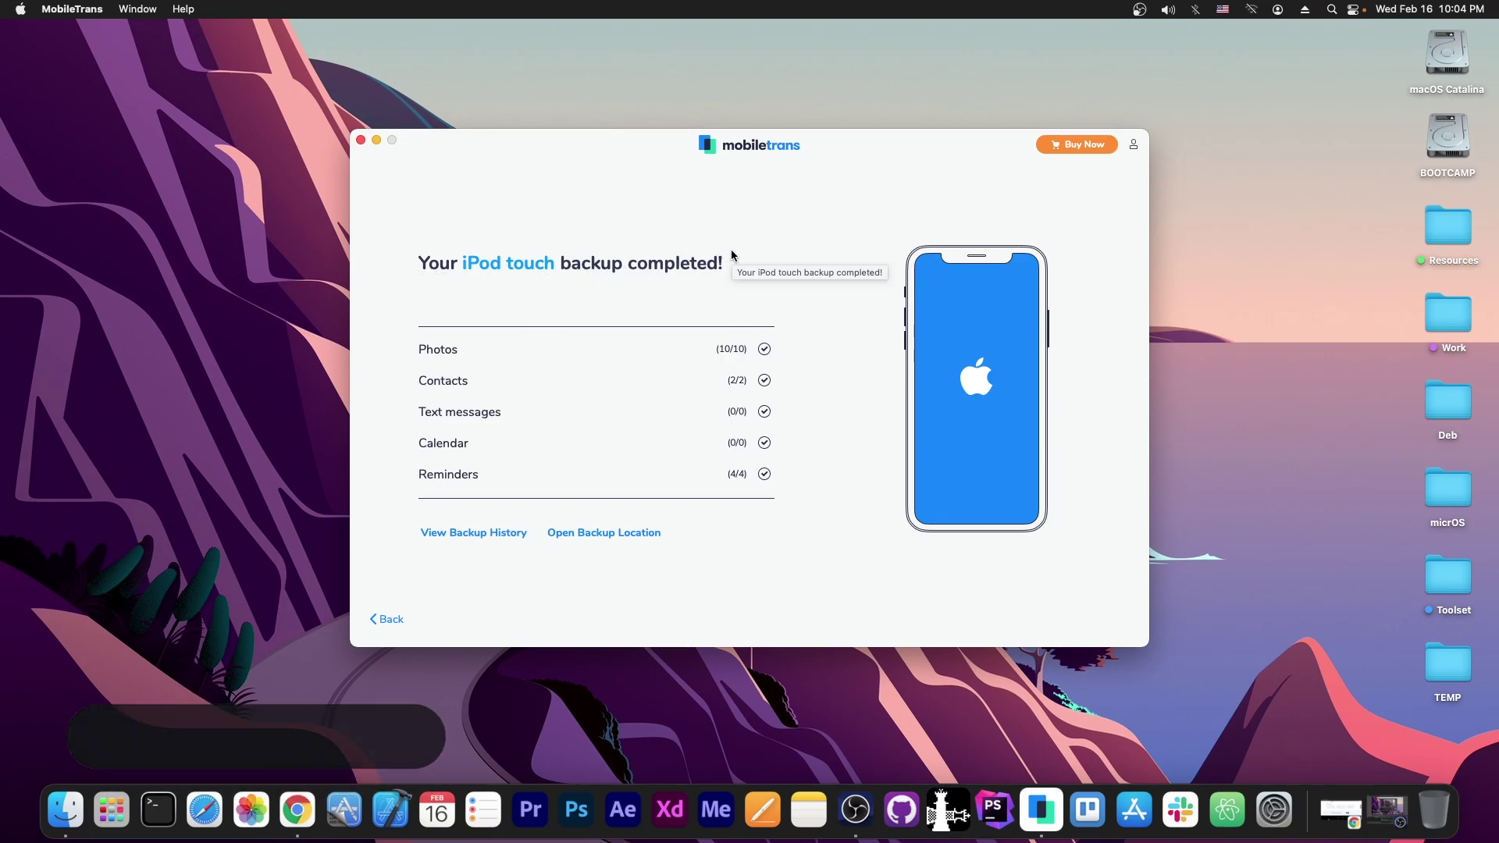
# Confirm the 8.7 MB iPod touch .bak file in the Backup folder, then return home.
pyautogui.click(584, 532)
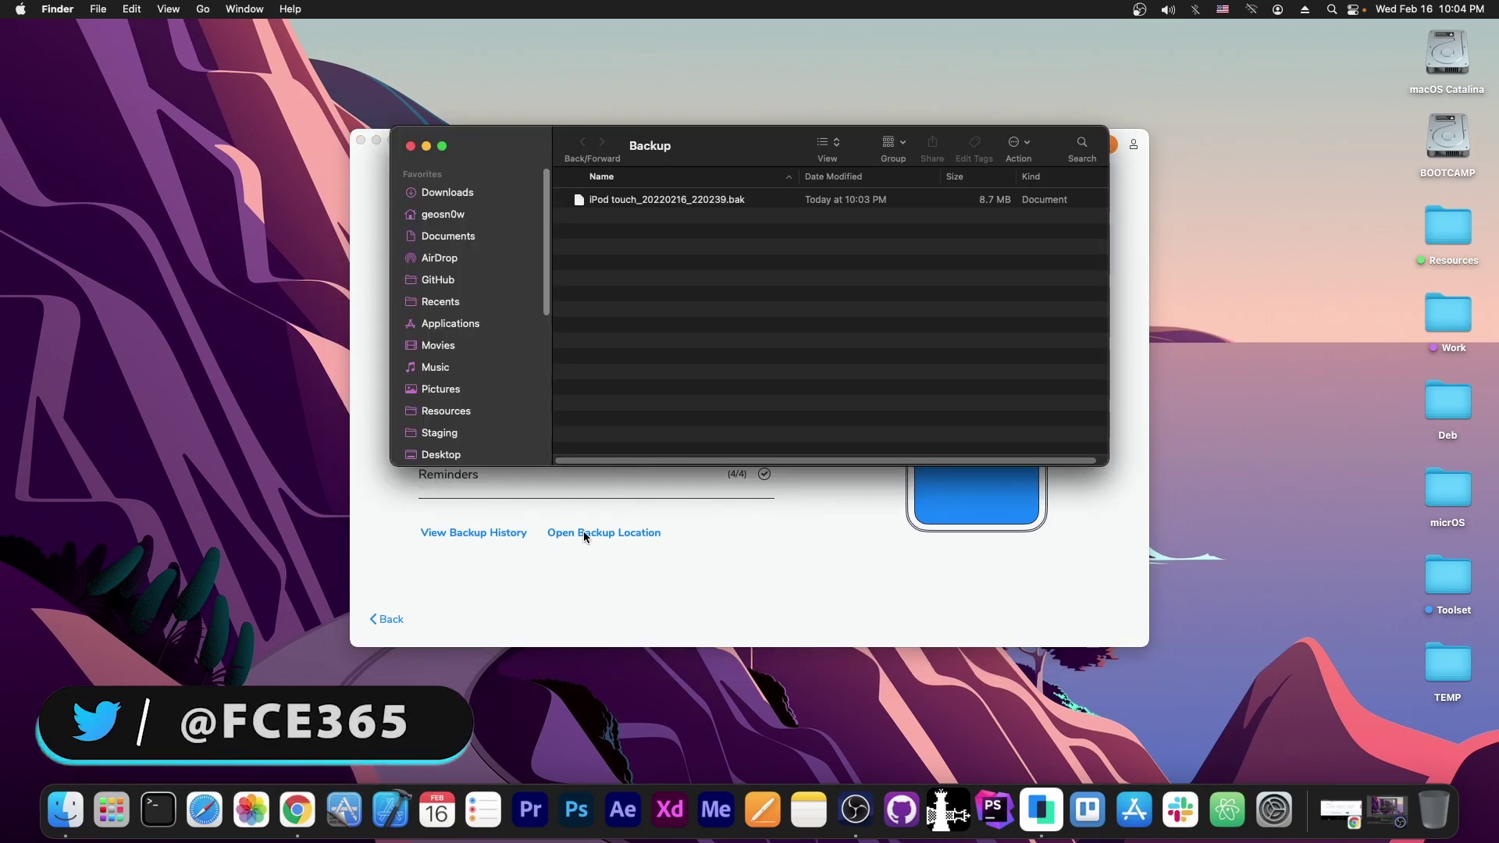
pyautogui.click(716, 201)
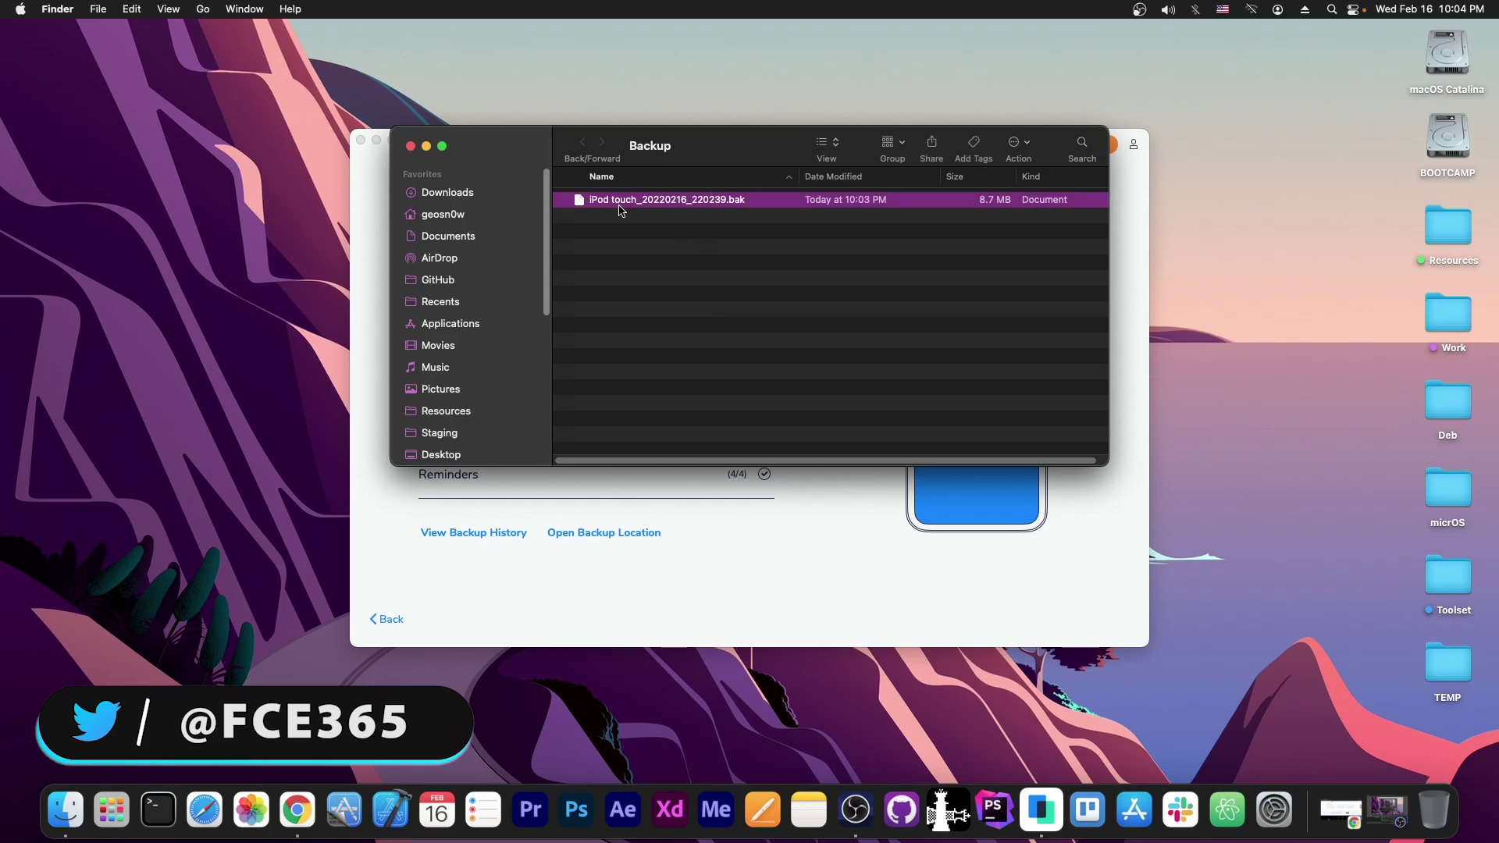
pyautogui.click(406, 147)
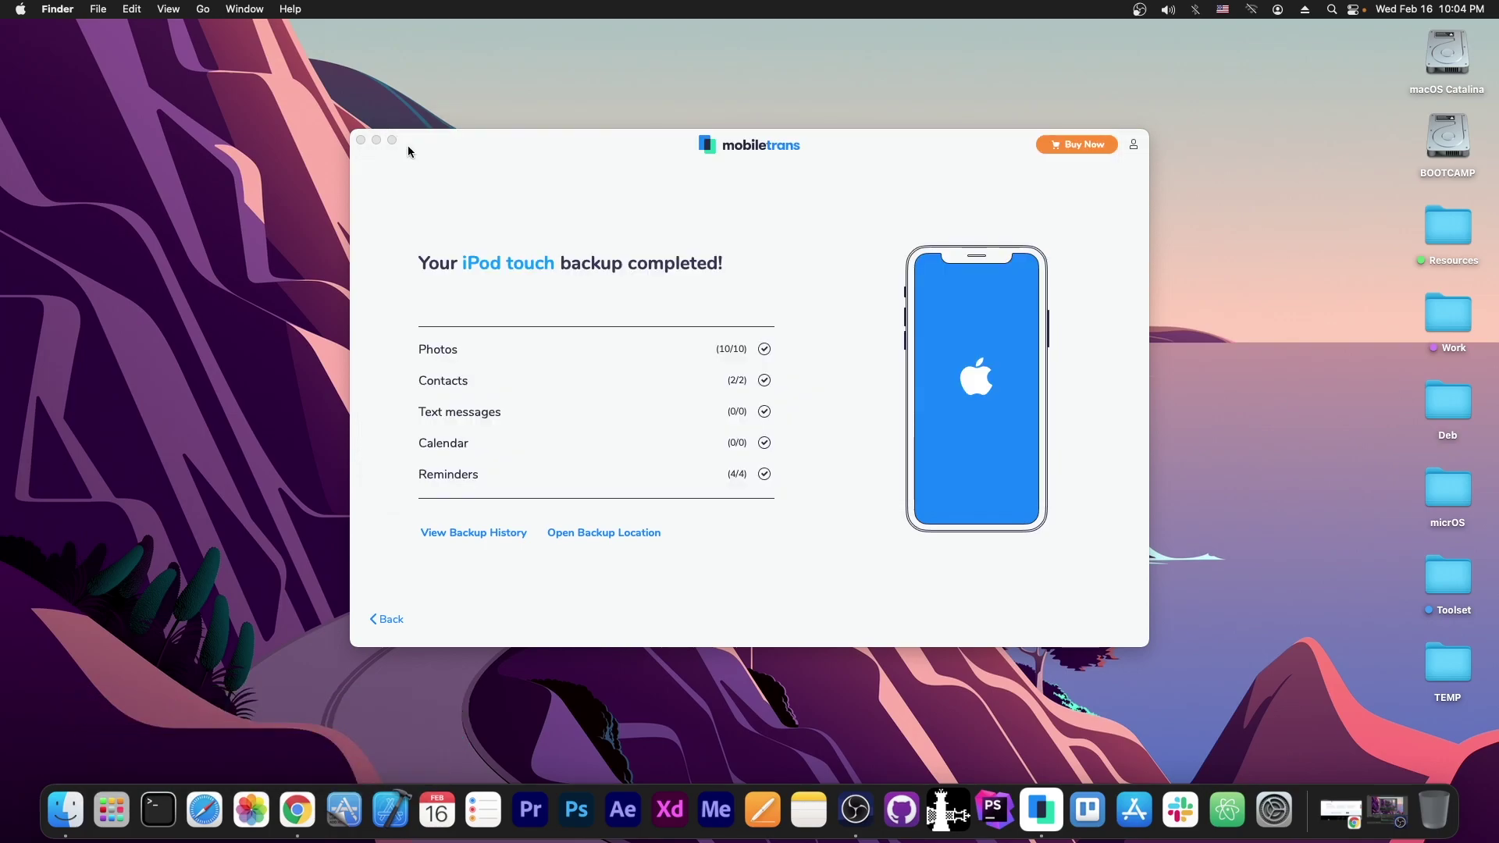
pyautogui.click(388, 620)
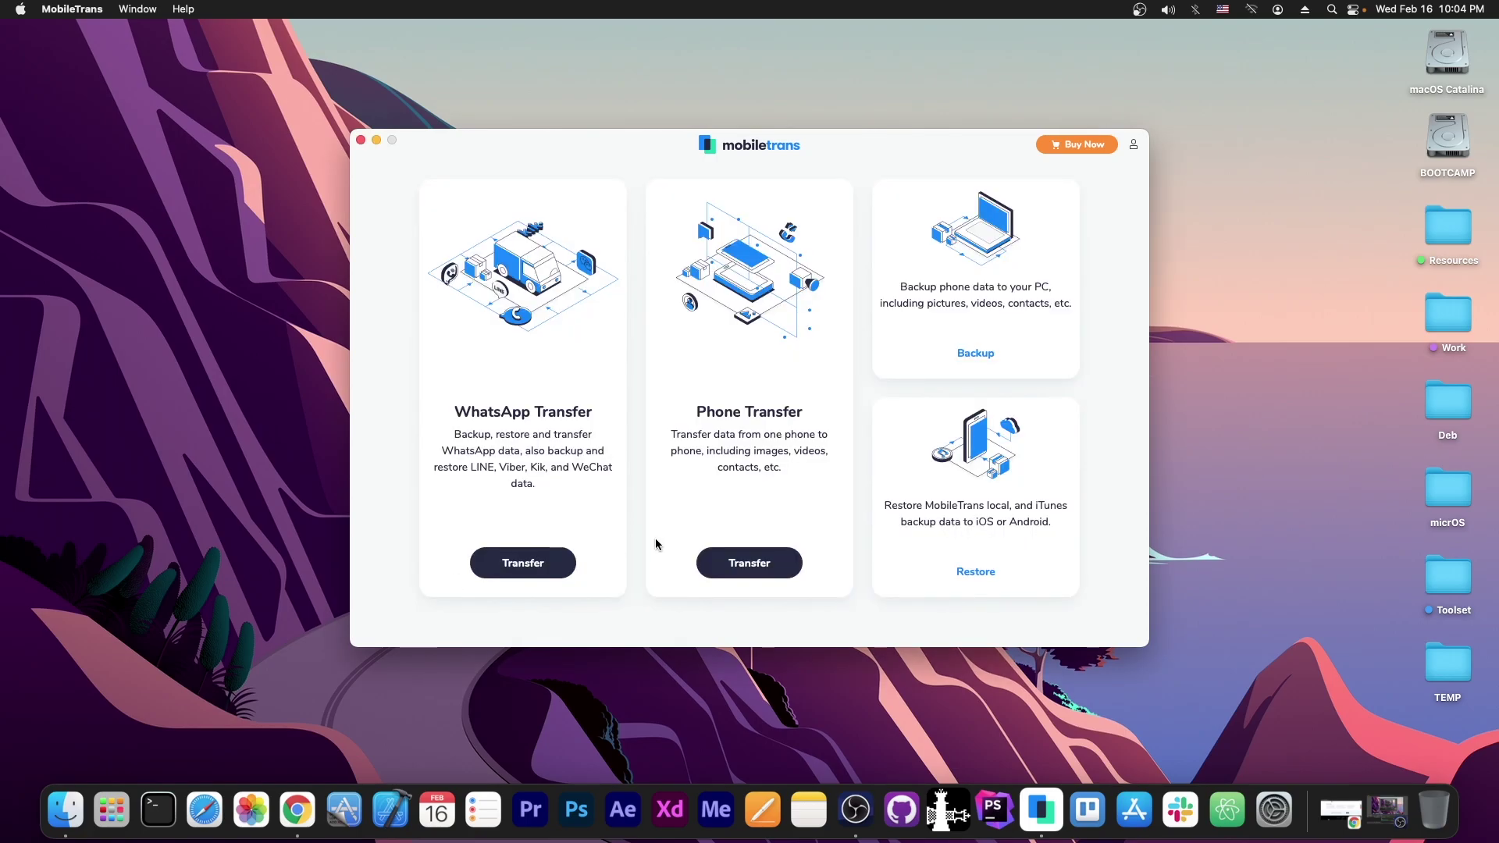
# Choose restoring from a MobileTrans backup file and tick the iPod touch backup.
pyautogui.click(982, 572)
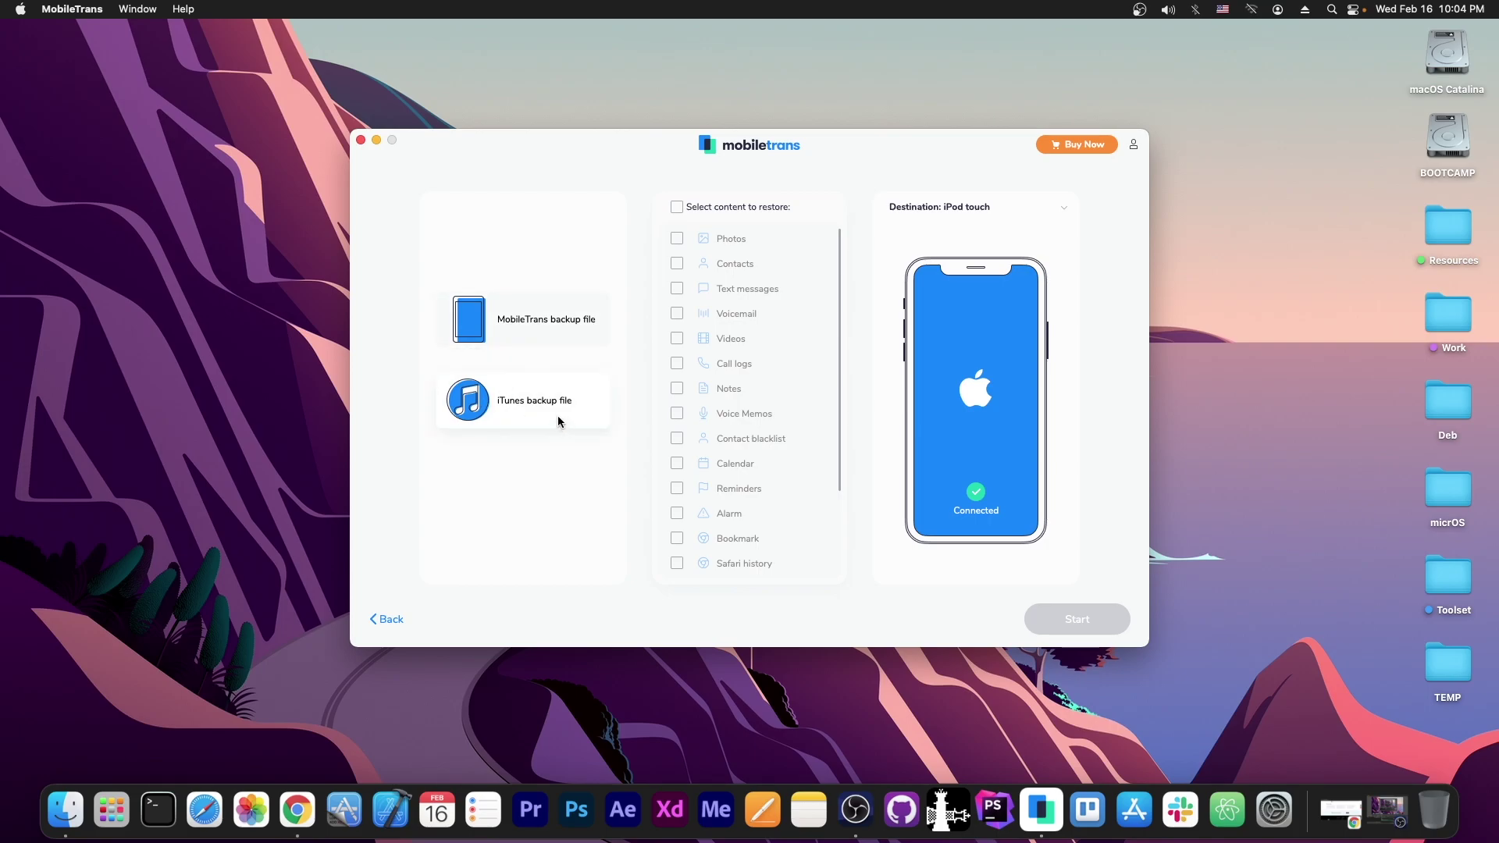
pyautogui.click(506, 334)
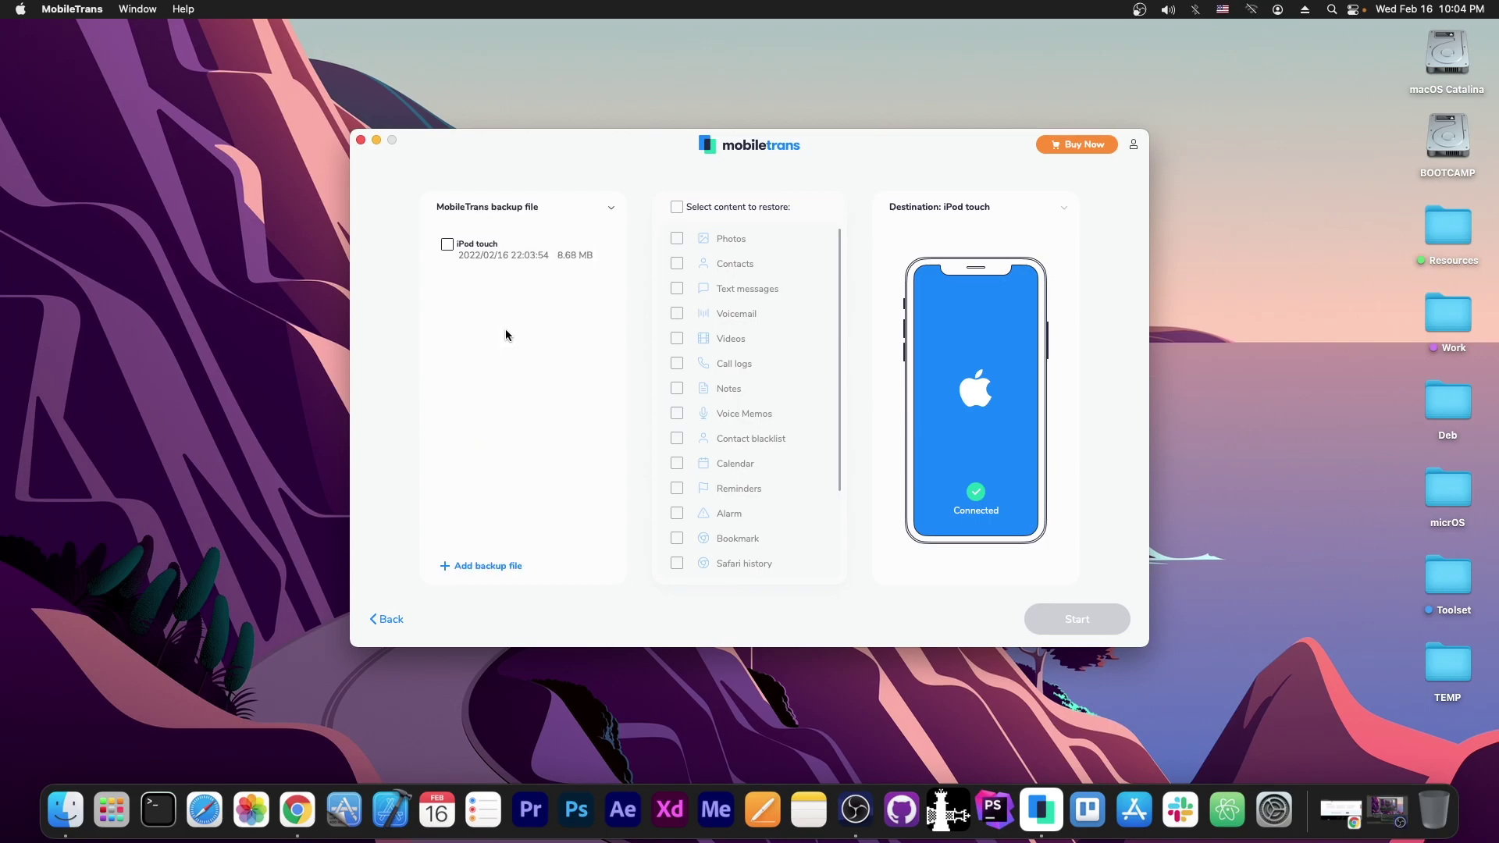
pyautogui.click(447, 244)
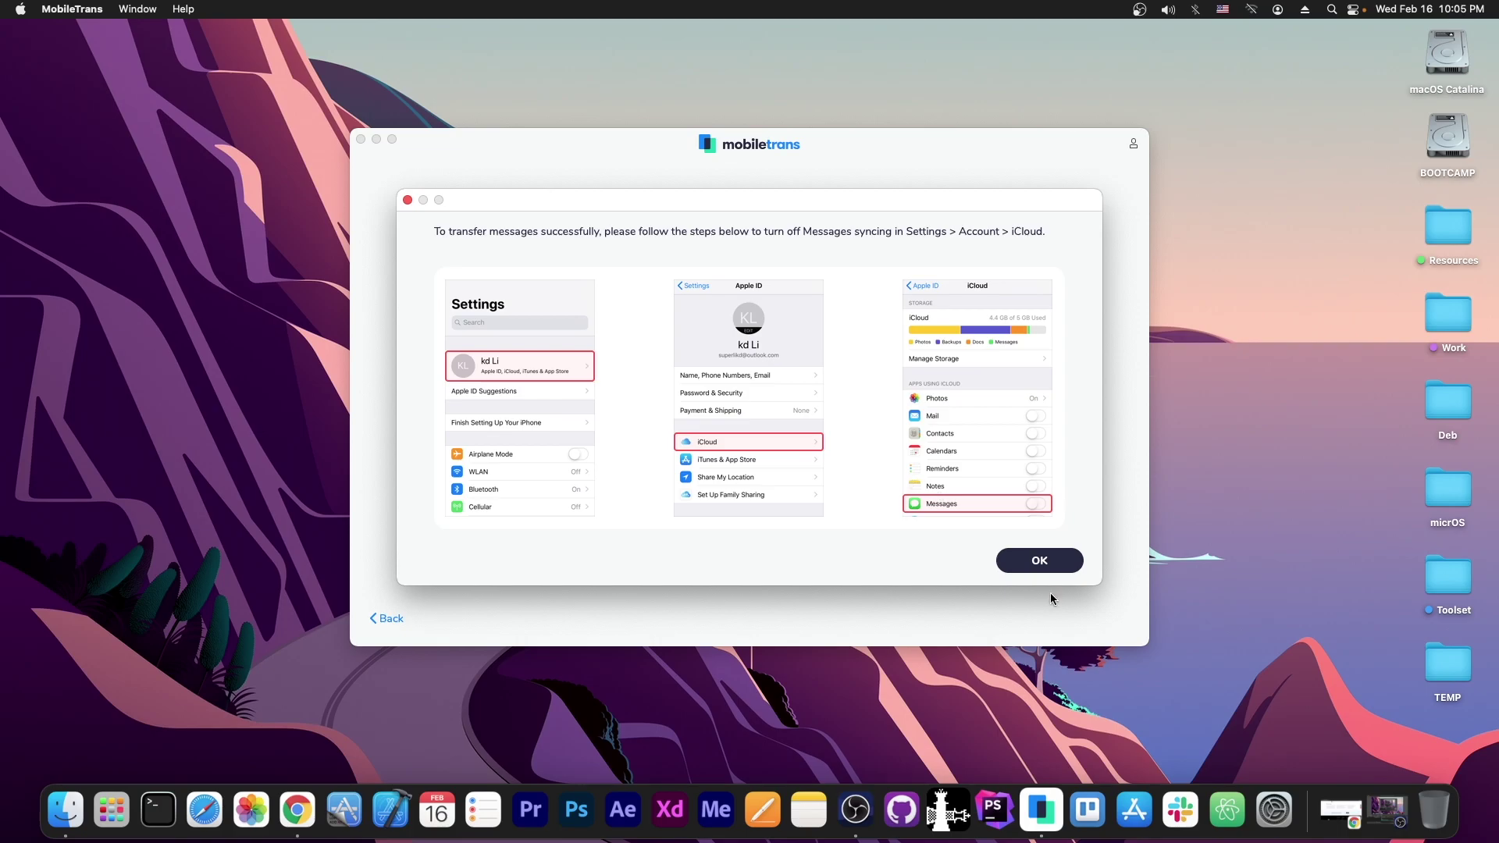
# Accept the iCloud notice, restore 10 photos, 2 contacts and 5 bookmarks, and dismiss the restart notice.
pyautogui.click(1041, 561)
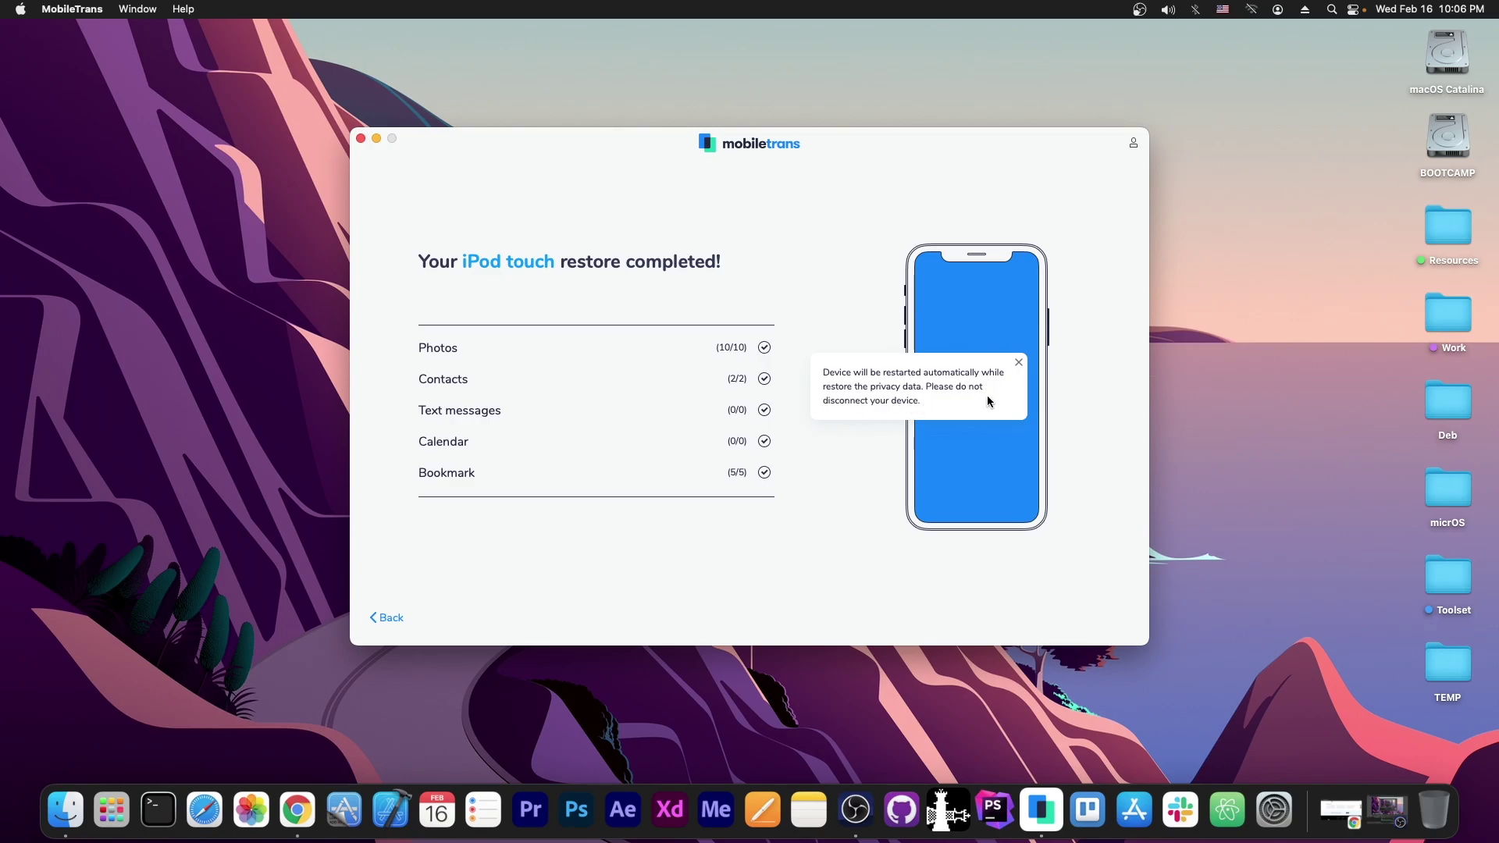
pyautogui.click(1018, 363)
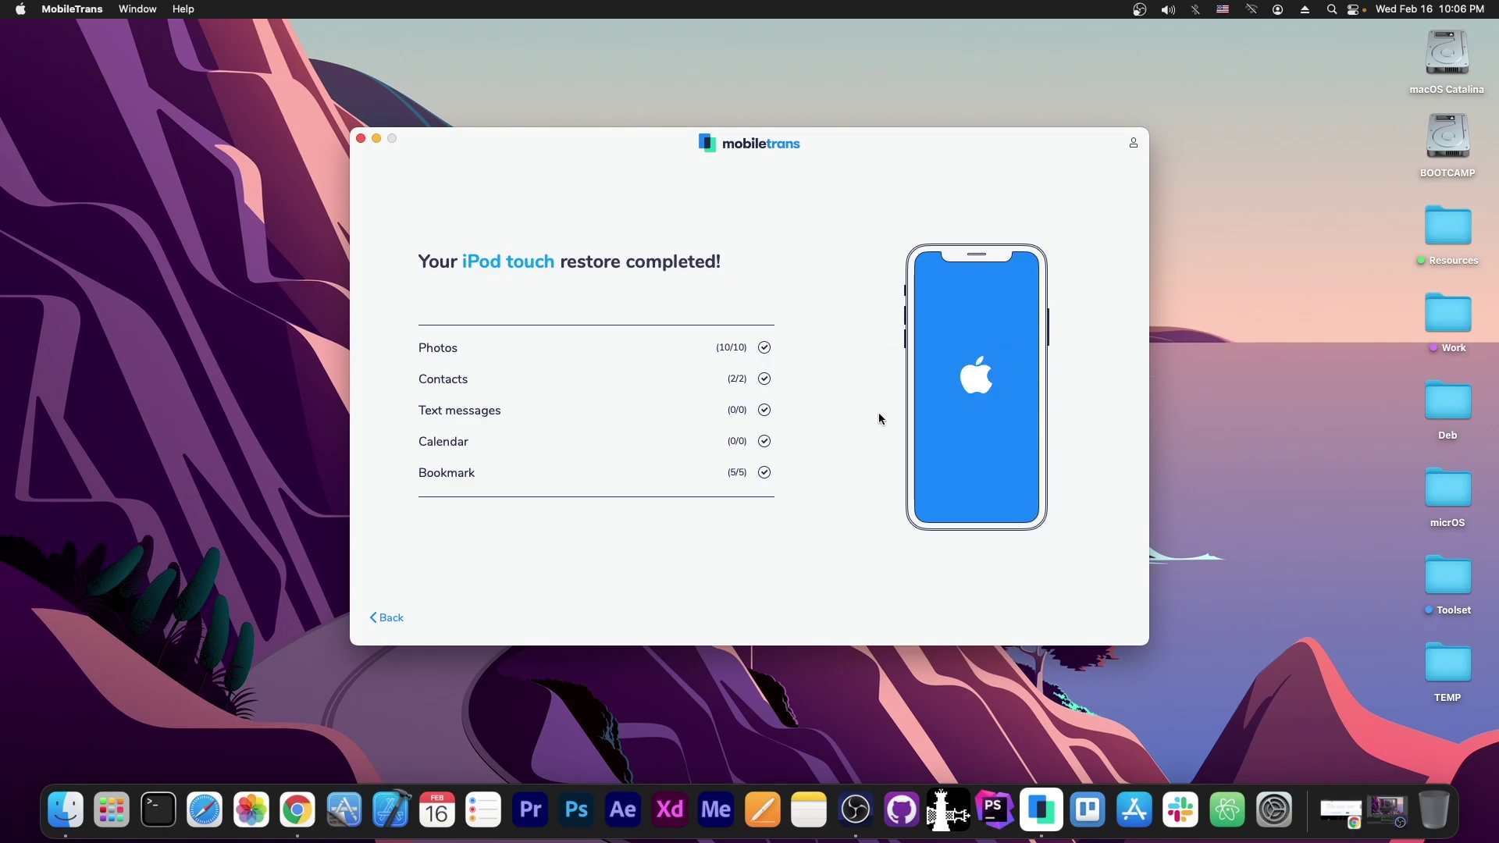
# Go to WhatsApp Transfer and browse its WA Business and WhatsApp tabs.
pyautogui.click(389, 616)
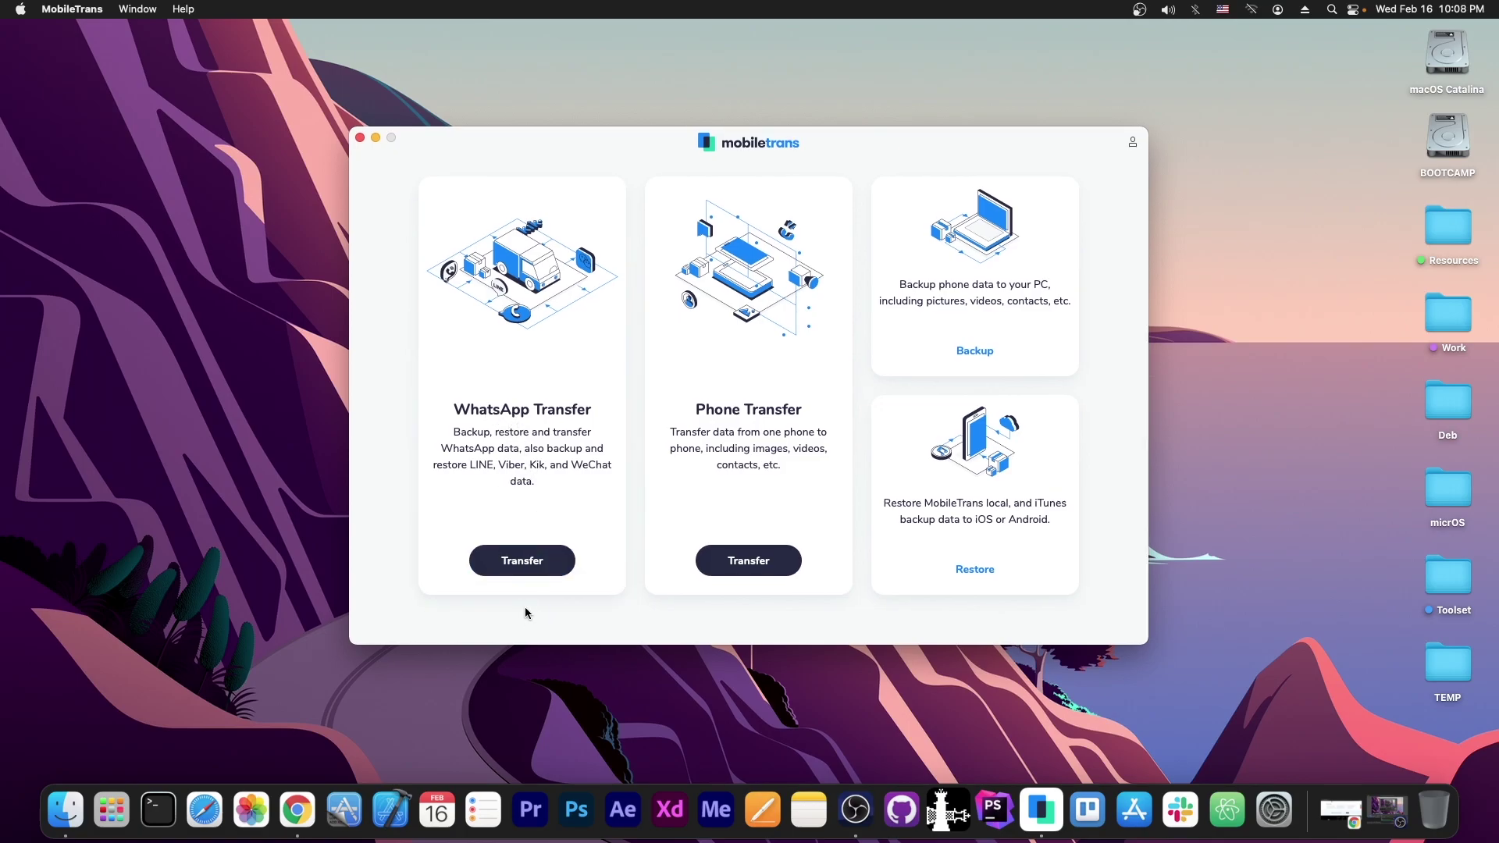
pyautogui.click(517, 568)
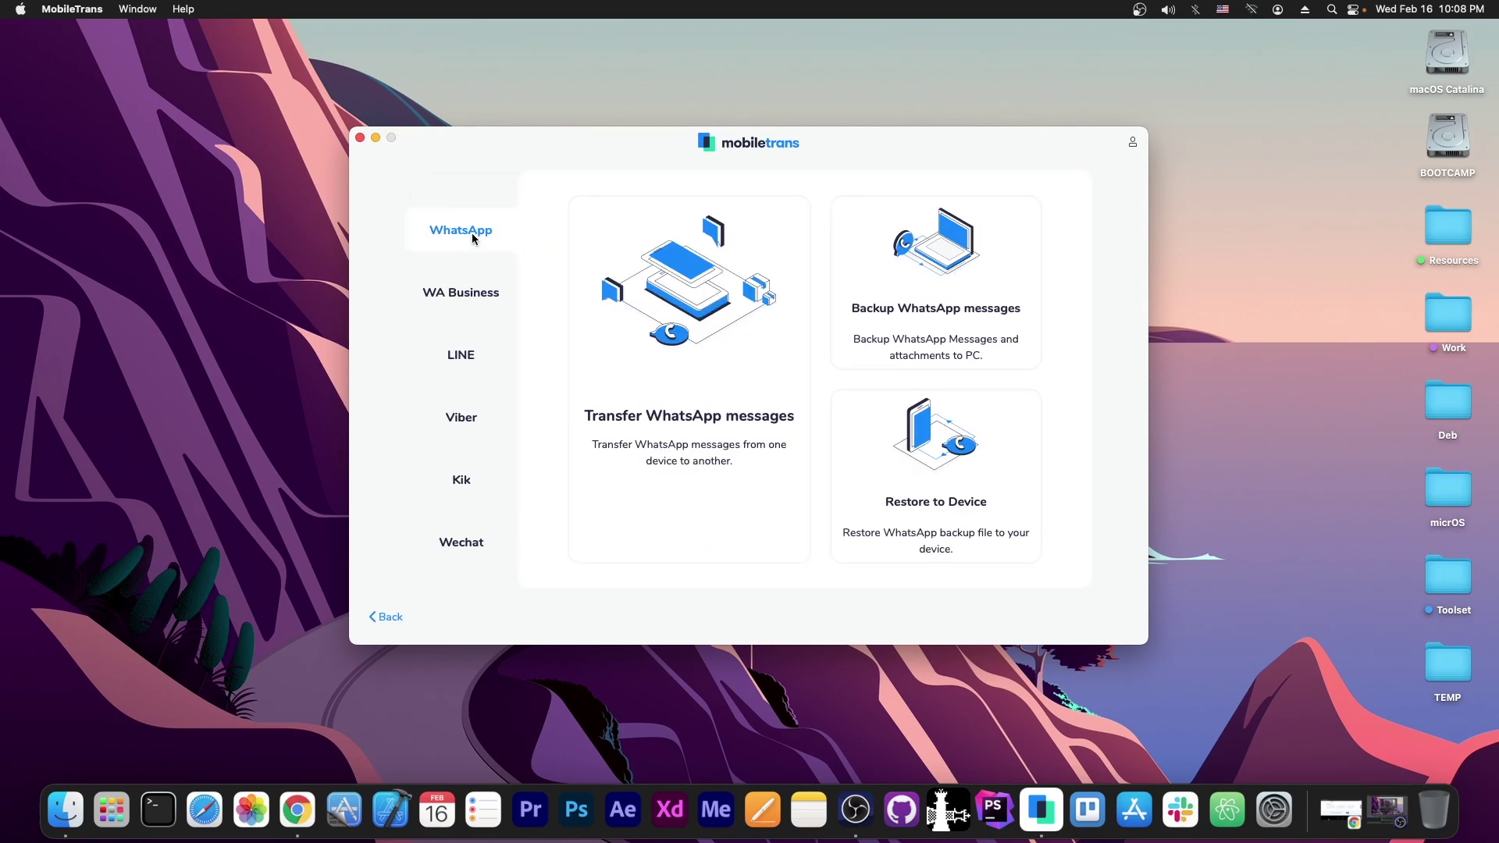
pyautogui.click(481, 289)
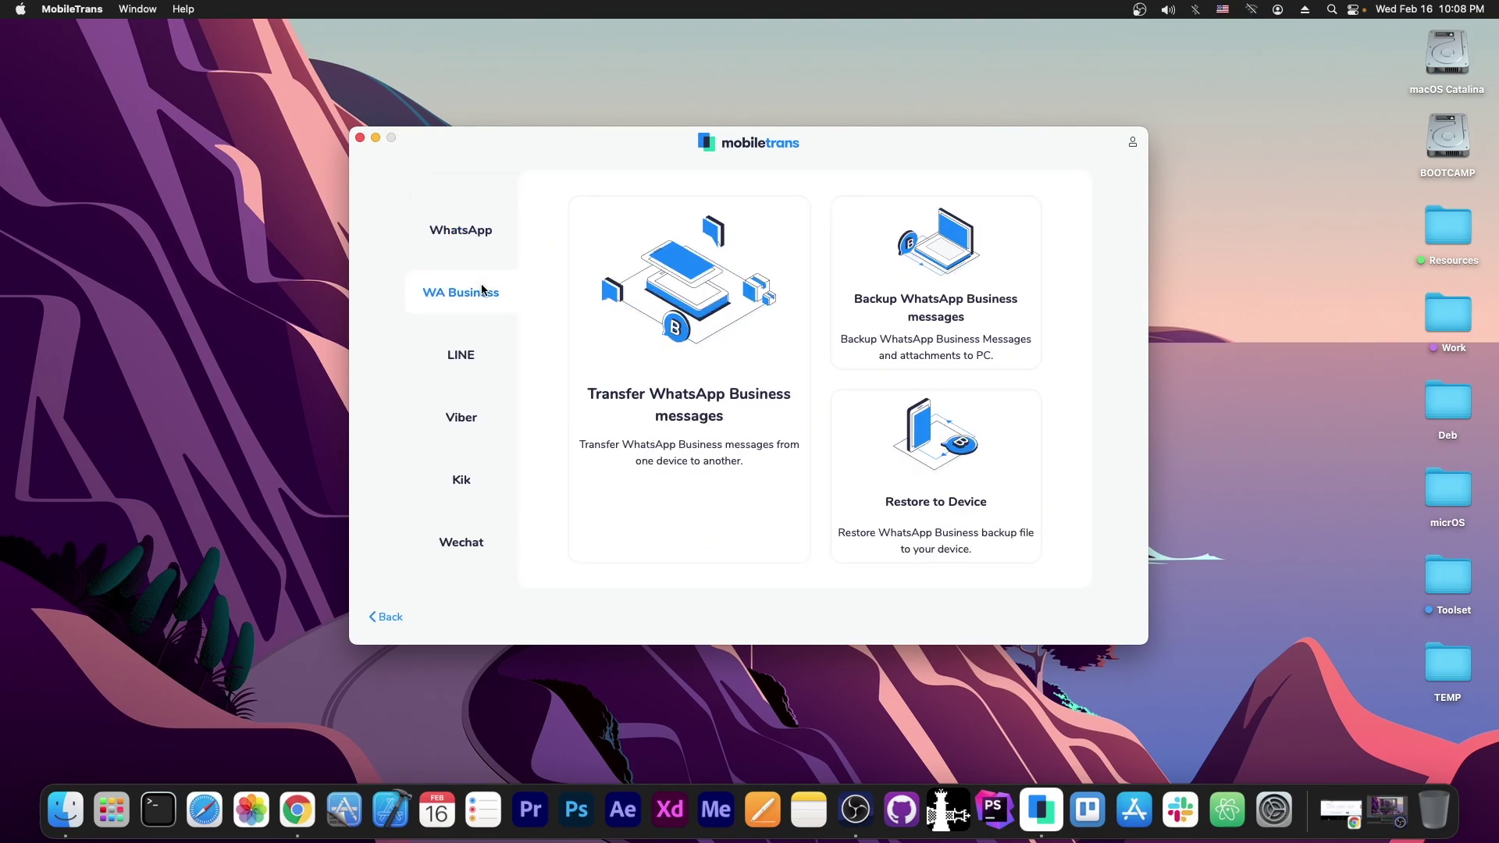
pyautogui.click(471, 244)
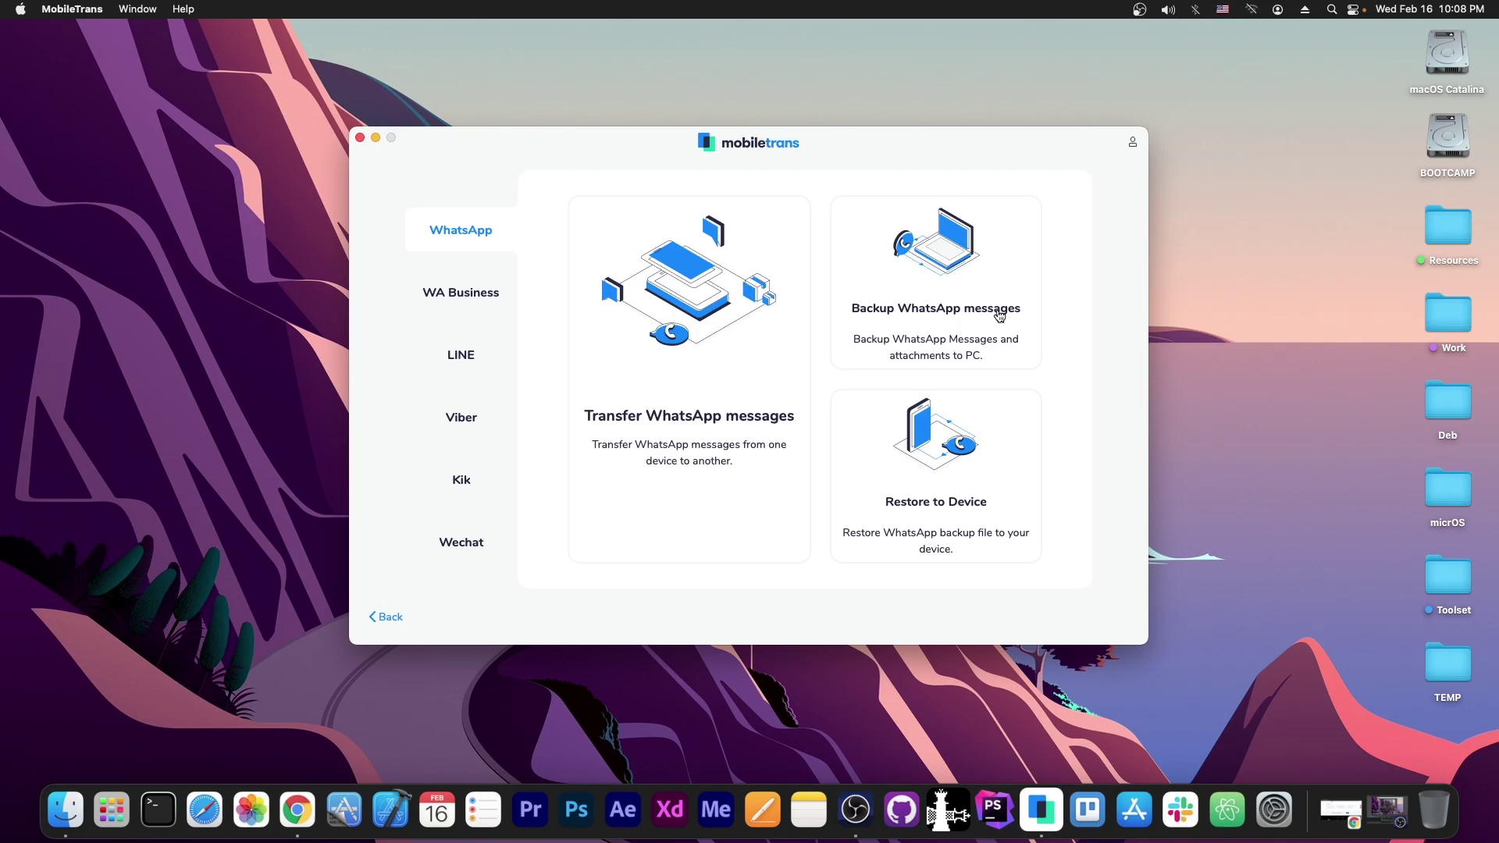
# Preview the backup and restore options, then open the iPhone WhatsApp backup with all seven data types.
pyautogui.click(875, 331)
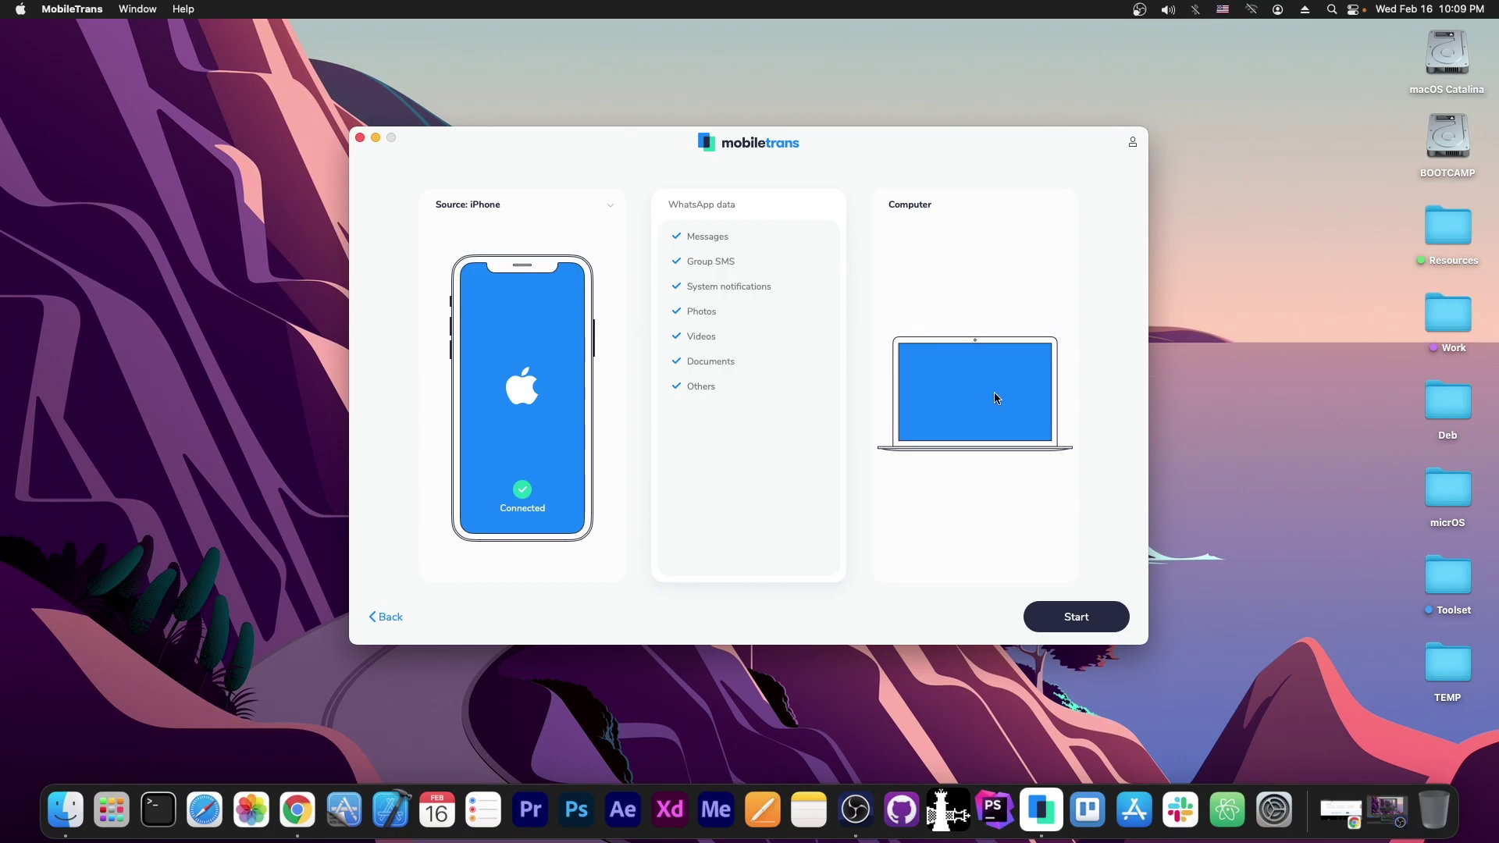
pyautogui.click(387, 618)
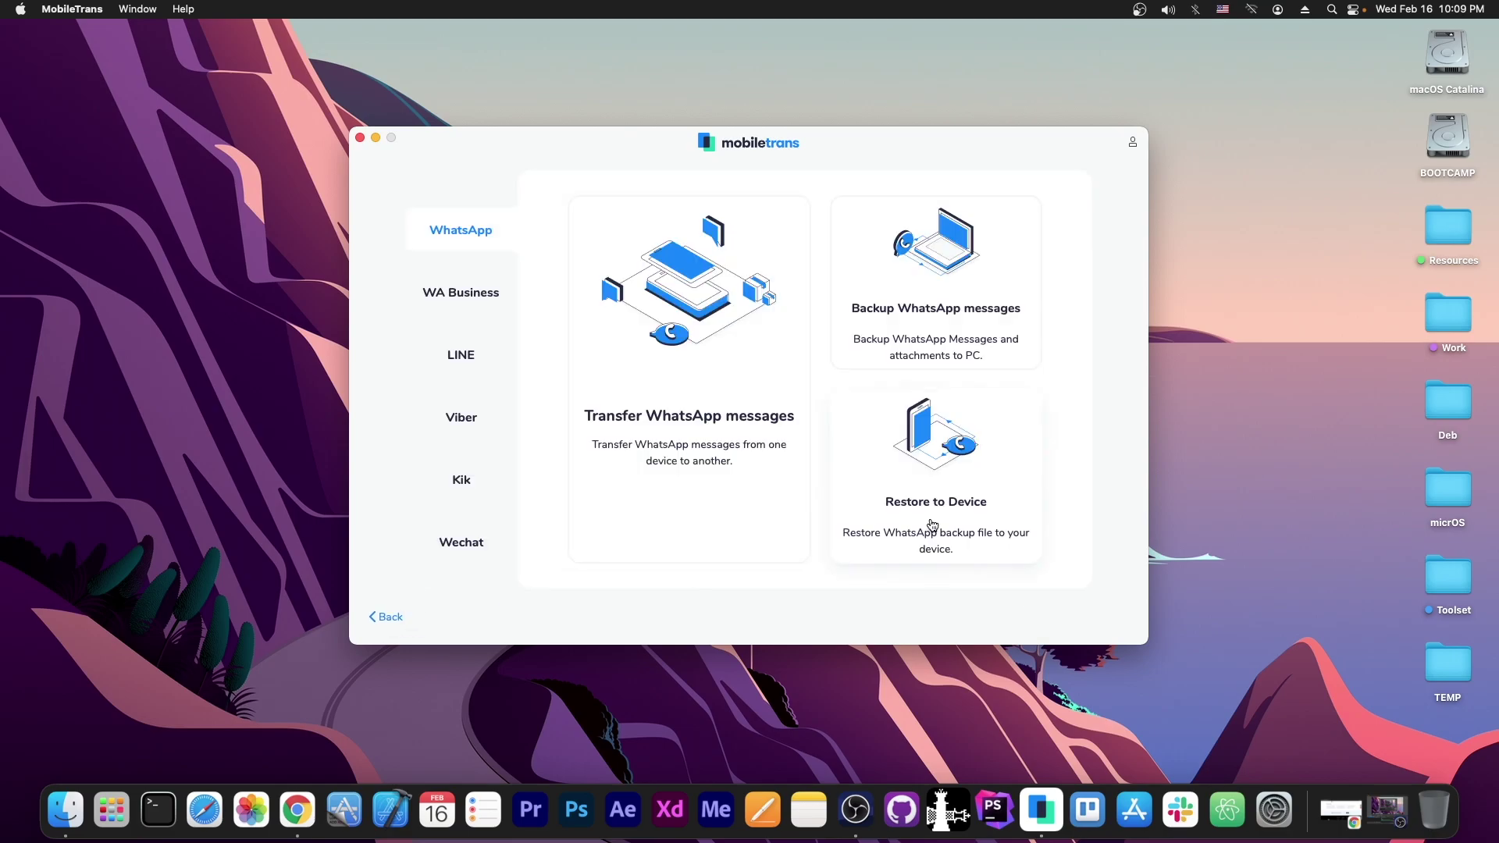
pyautogui.click(986, 516)
pyautogui.click(385, 616)
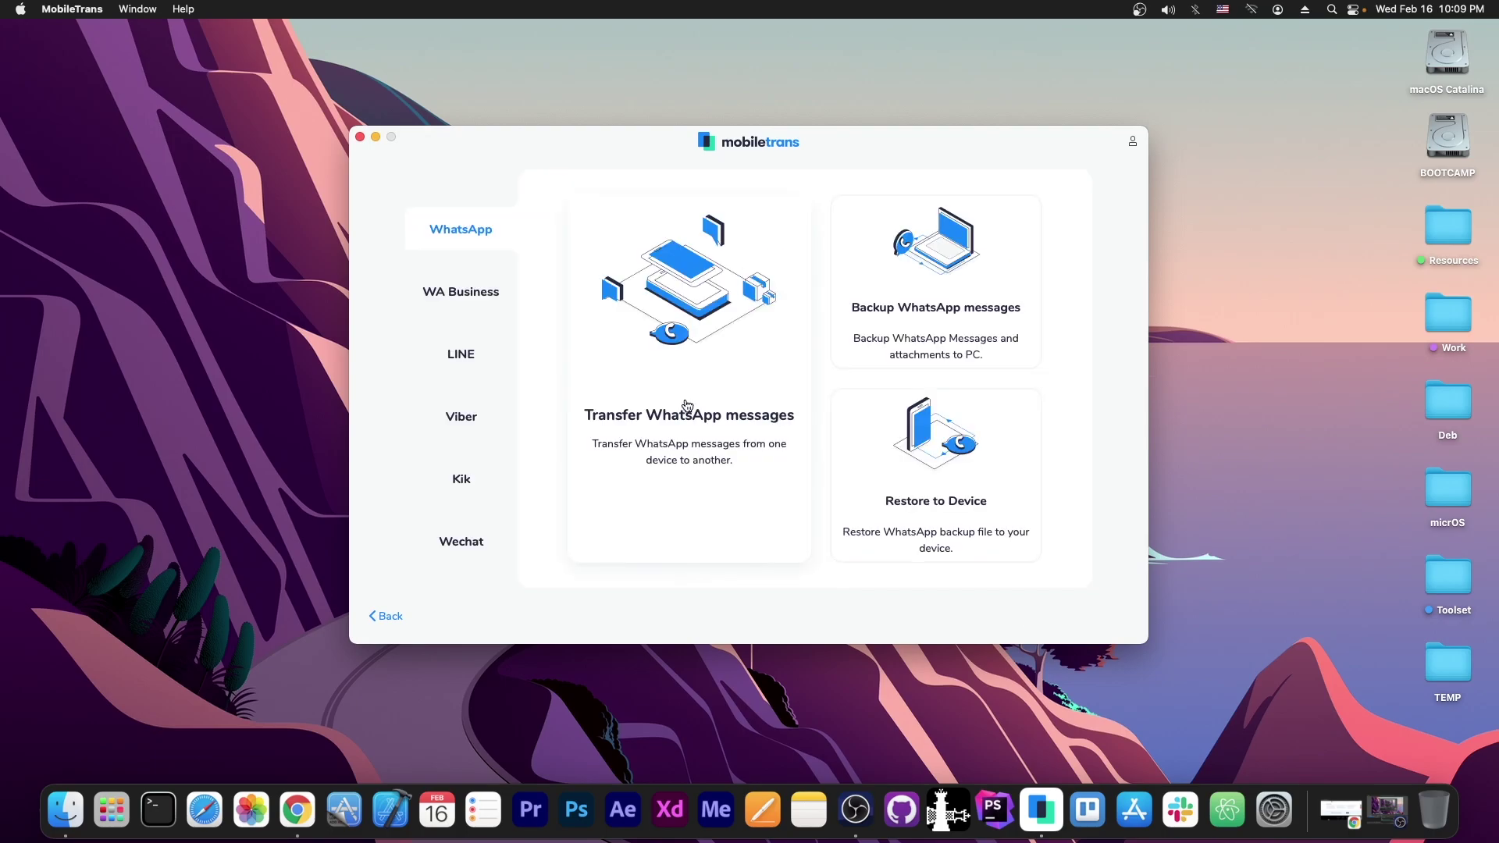
pyautogui.click(687, 406)
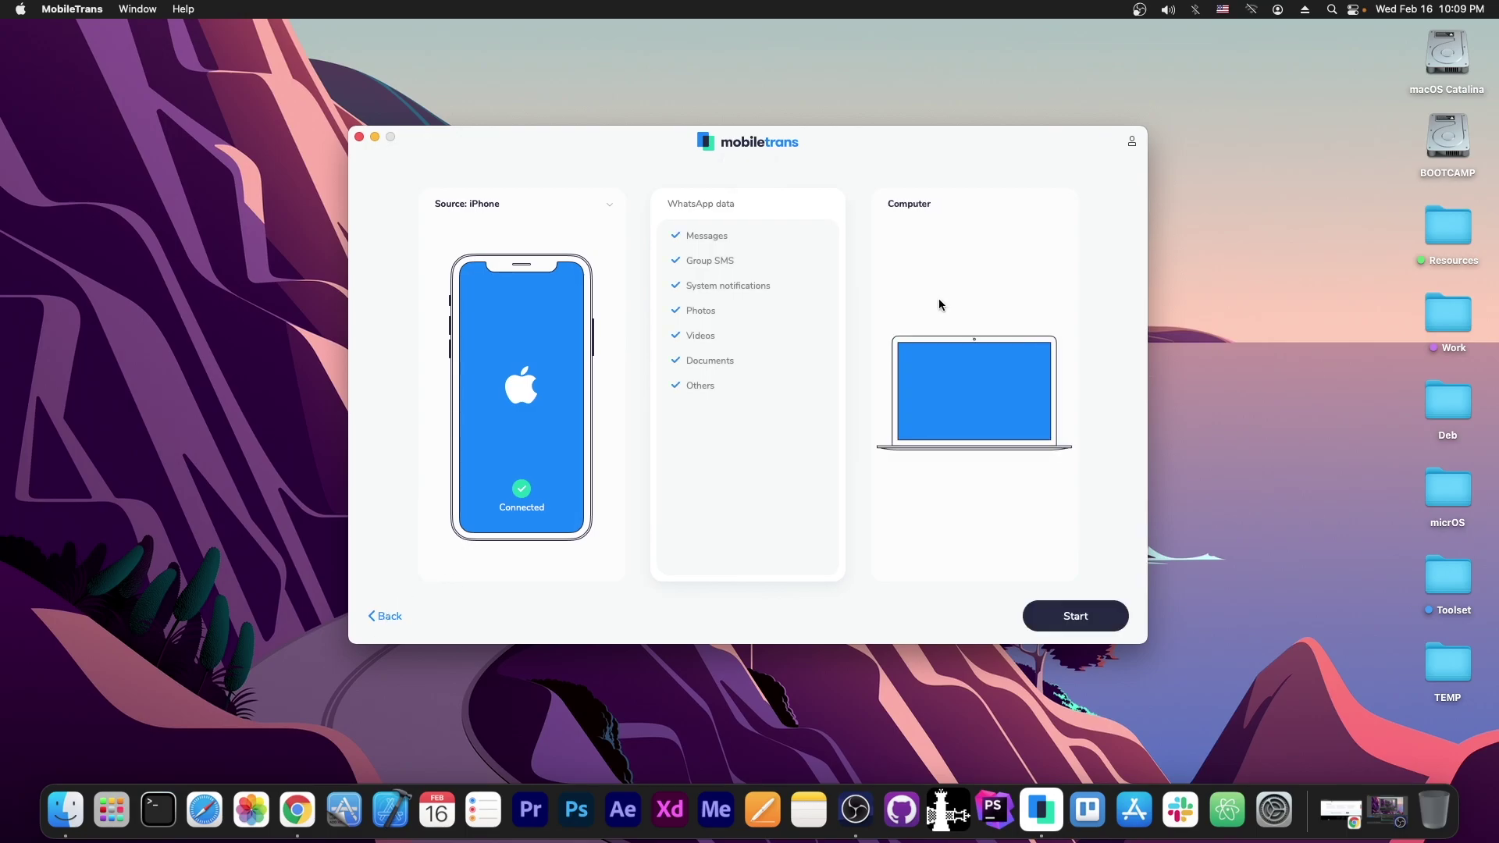
# Start backing up the iPhone's WhatsApp data to the computer.
pyautogui.click(1074, 618)
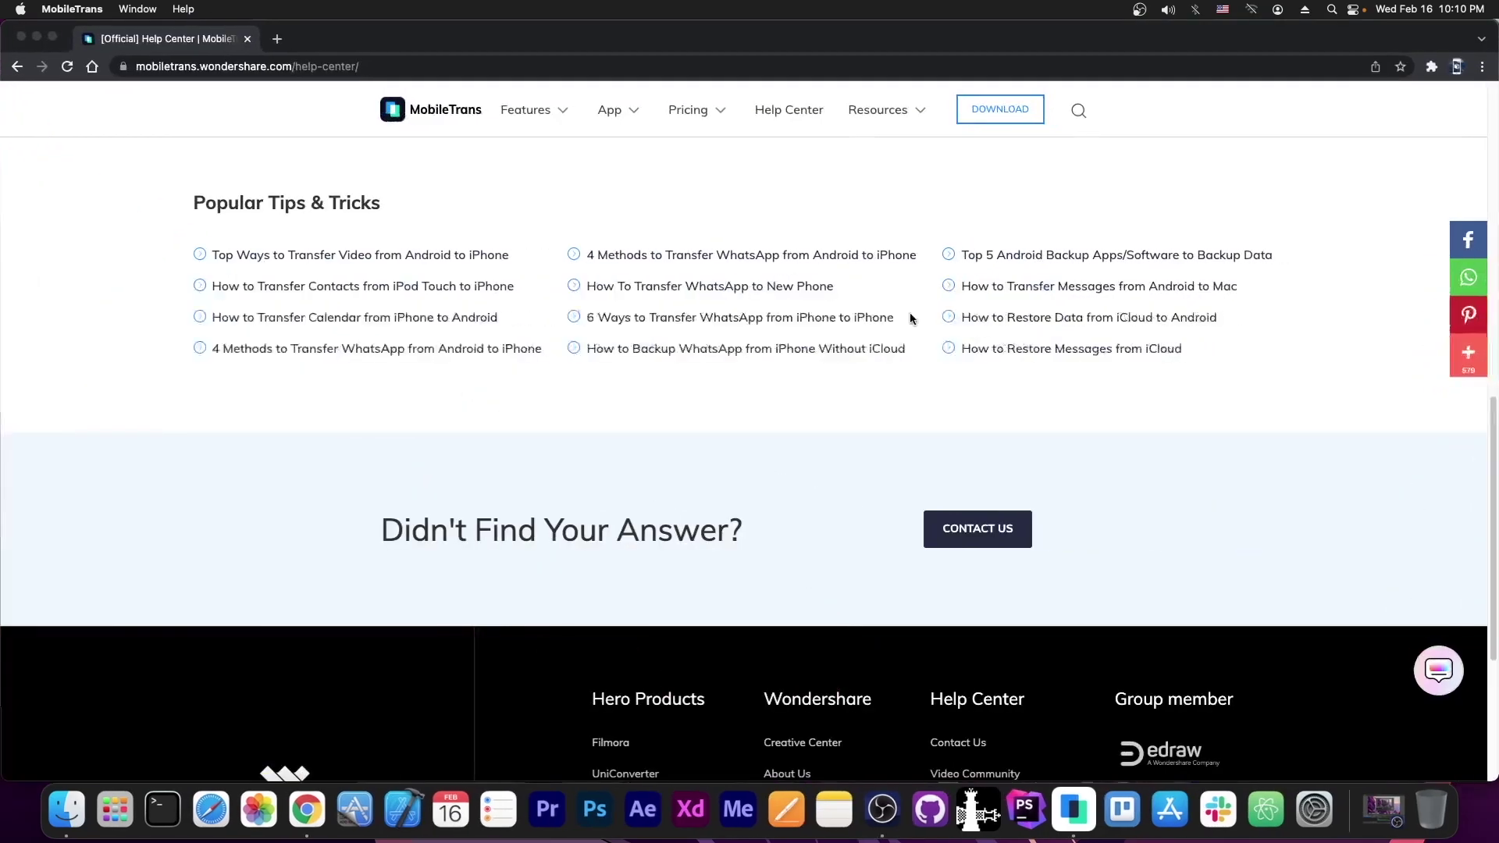
# Open the Product User Guide in the MobileTrans Help Center.
pyautogui.scroll(15, 911, 313)
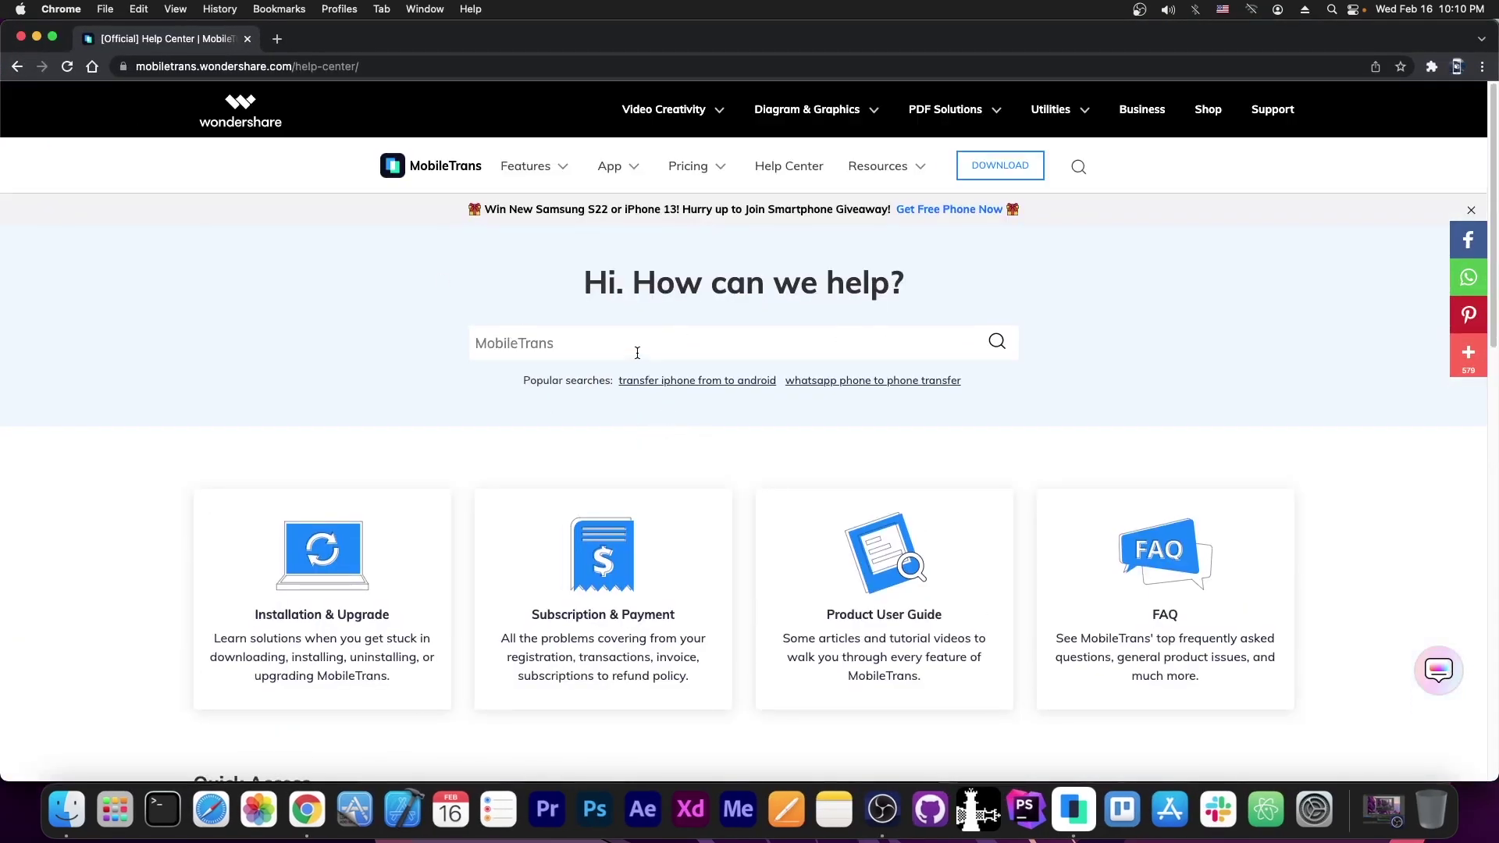
pyautogui.click(898, 545)
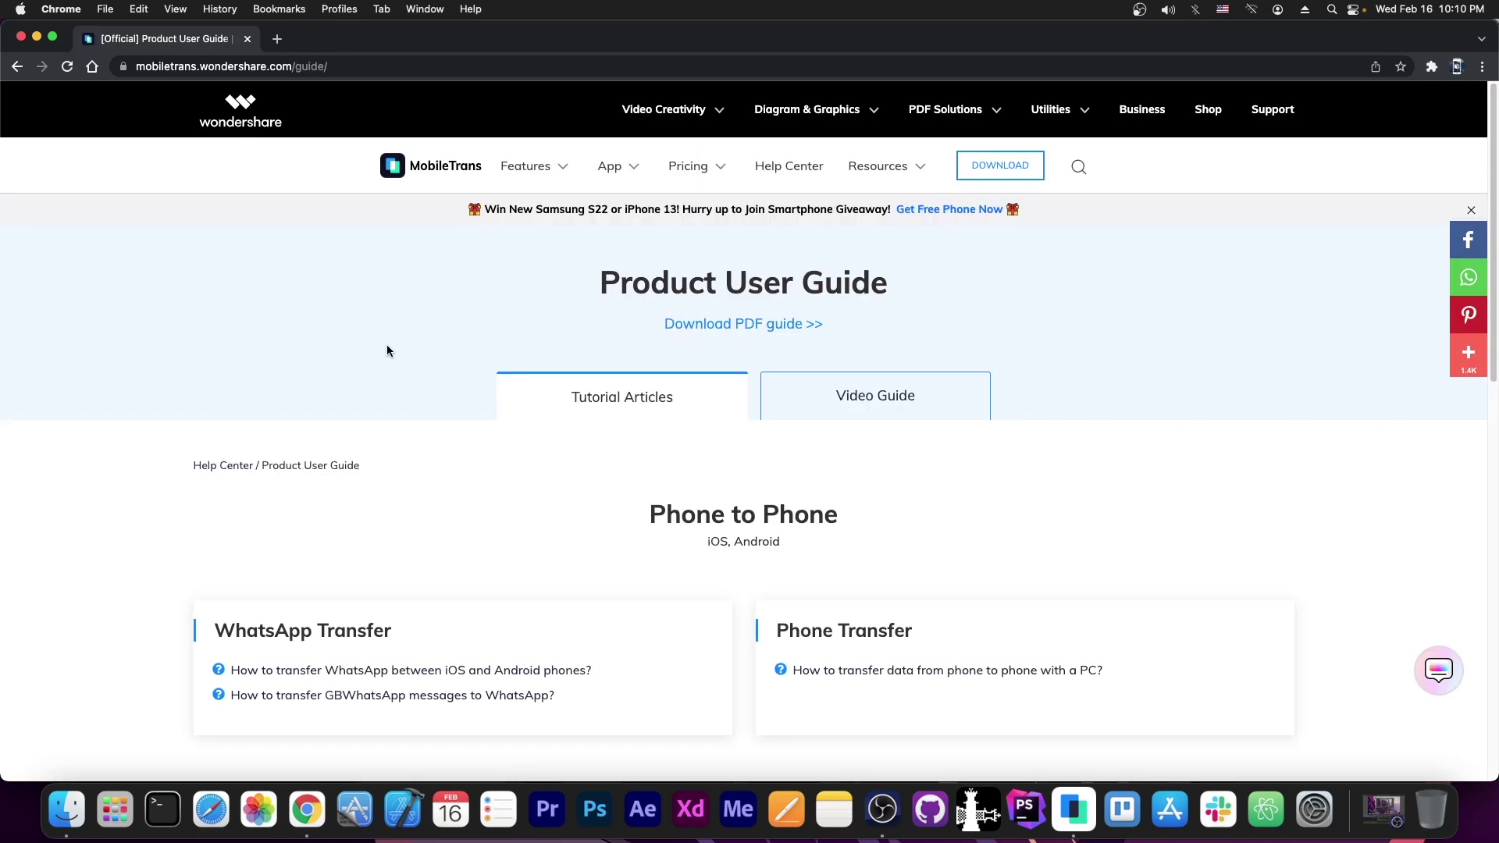
pyautogui.scroll(-2, 359, 396)
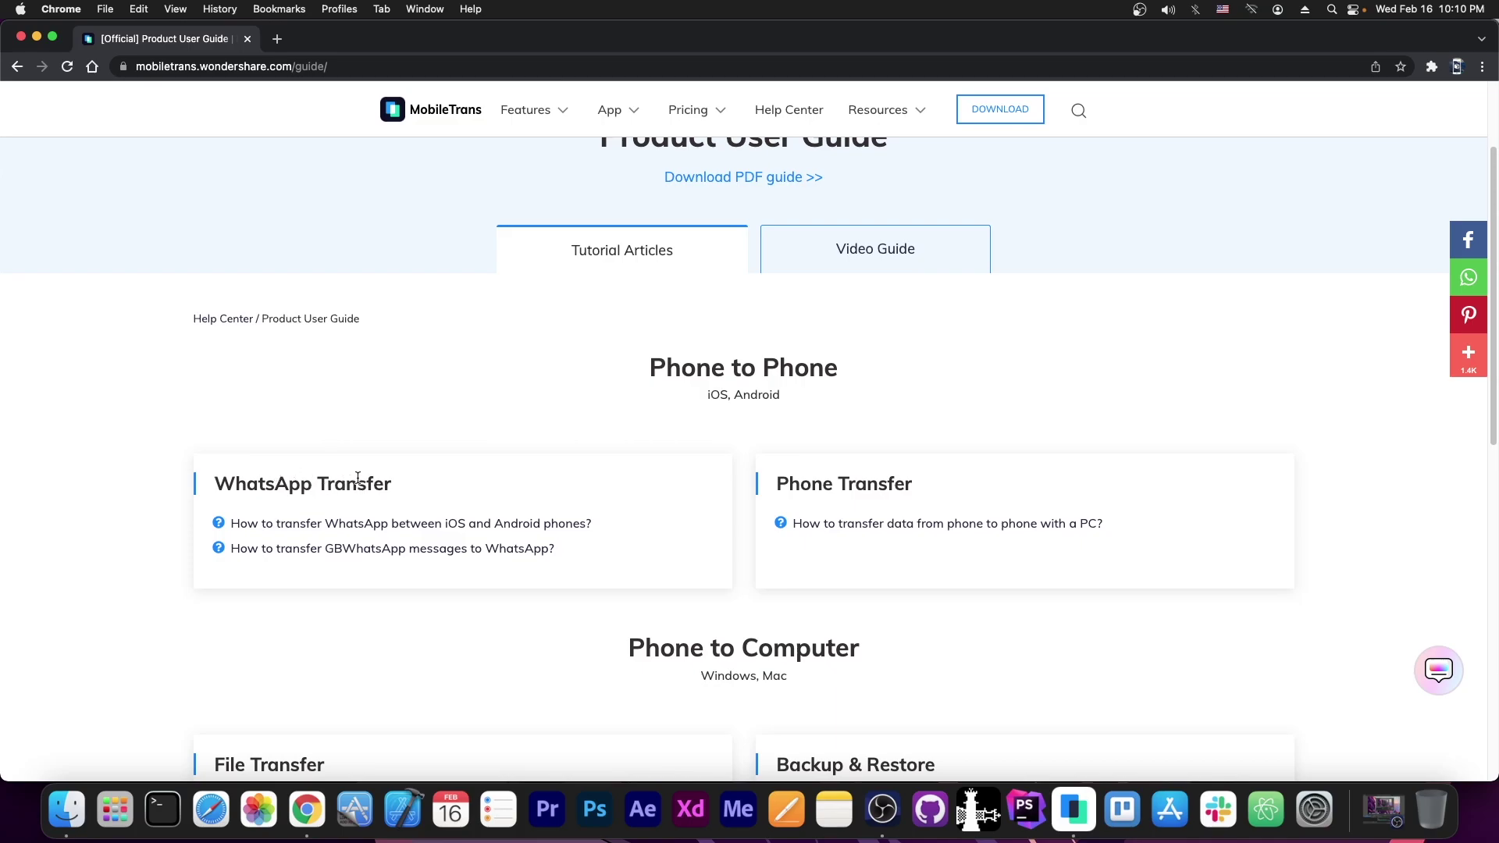
pyautogui.scroll(-5, 485, 495)
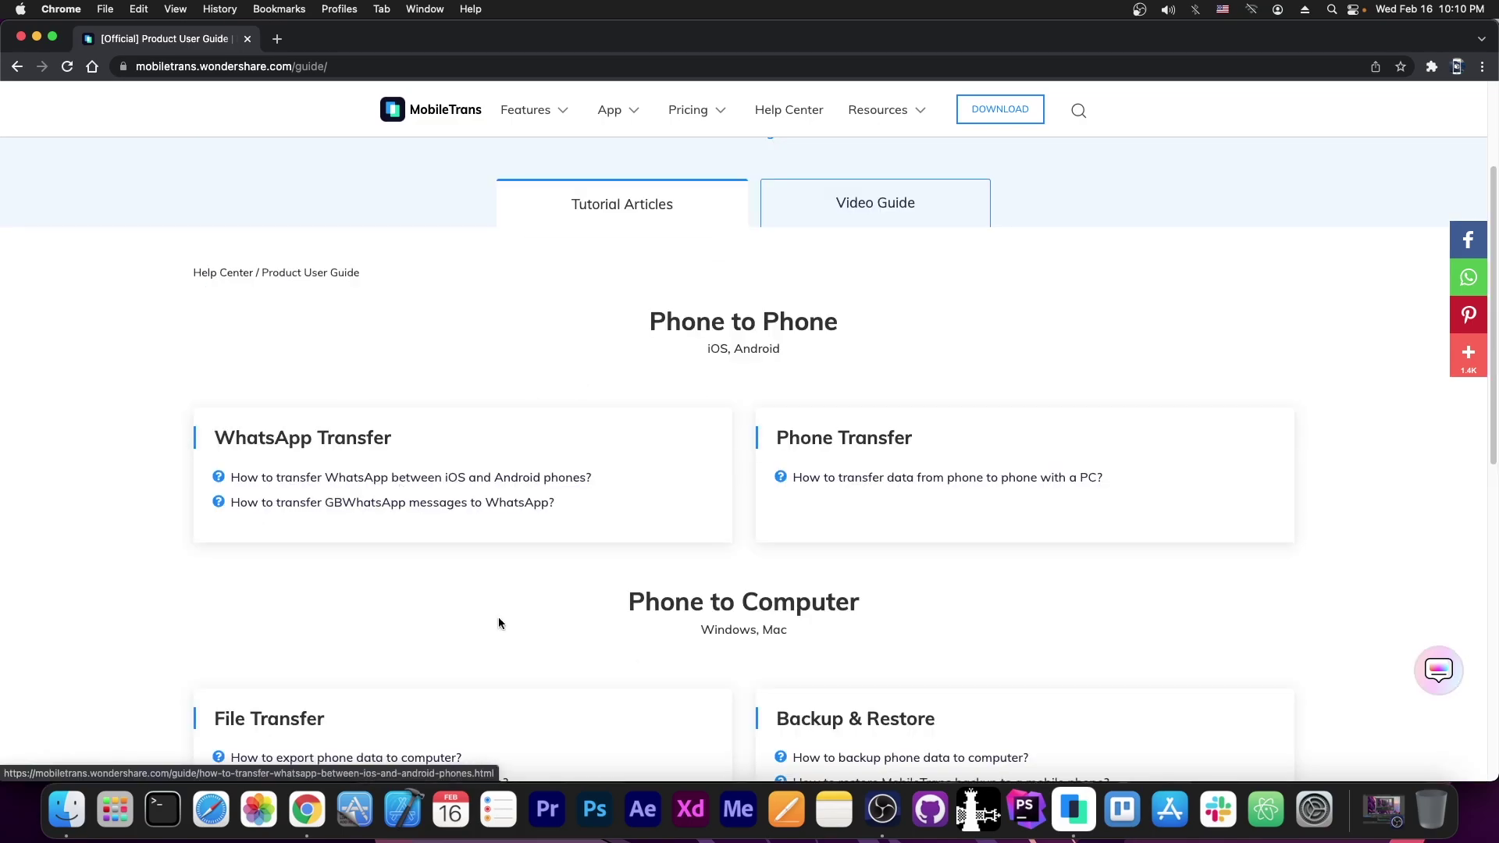
pyautogui.scroll(1, 624, 469)
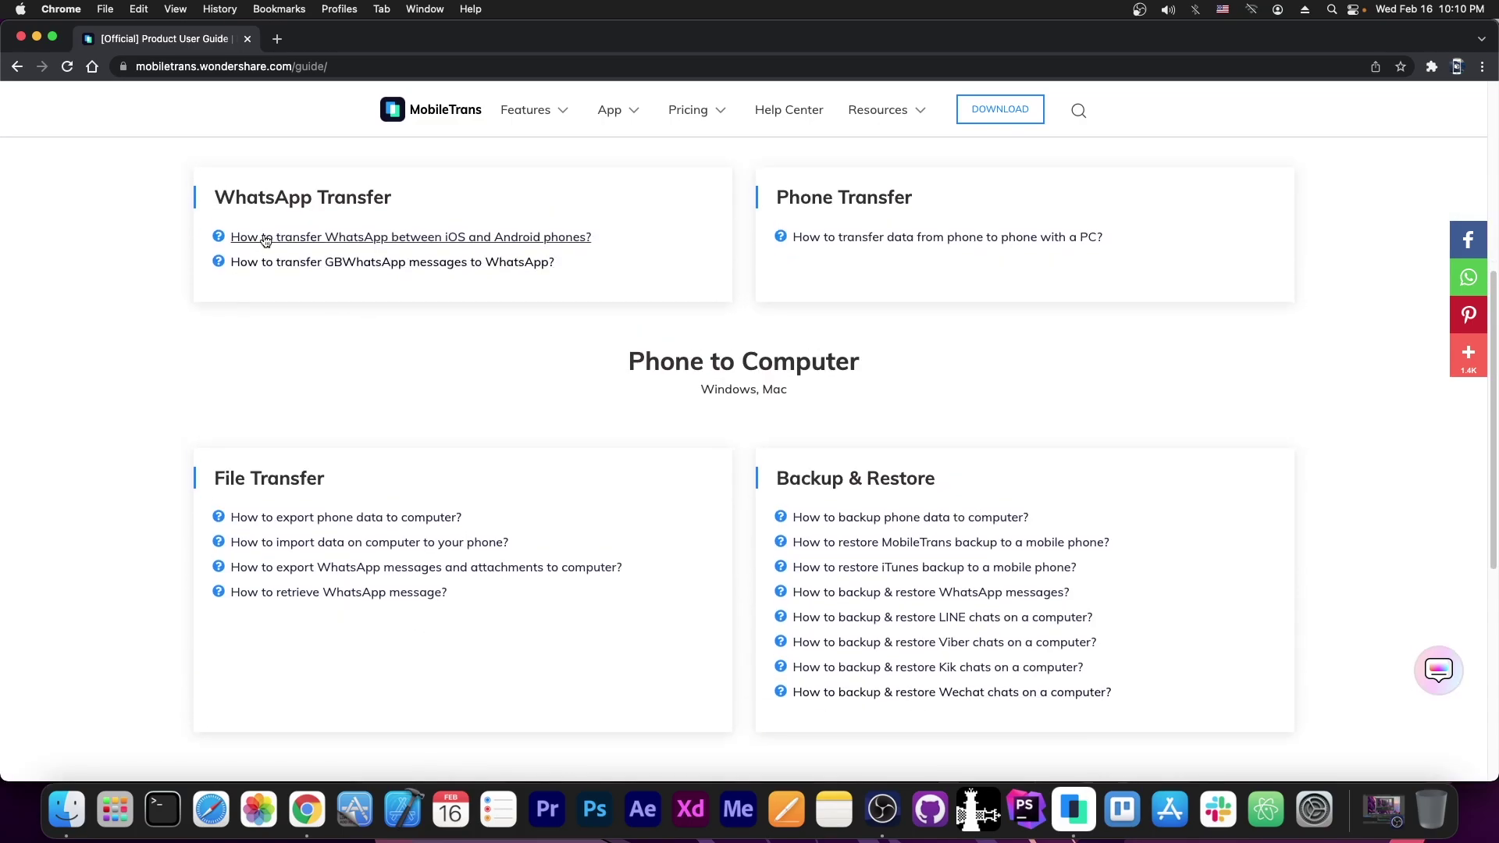
# Read the WhatsApp iOS/Android transfer guide and mark it as helpful with YES.
pyautogui.click(501, 238)
pyautogui.scroll(-10, 581, 253)
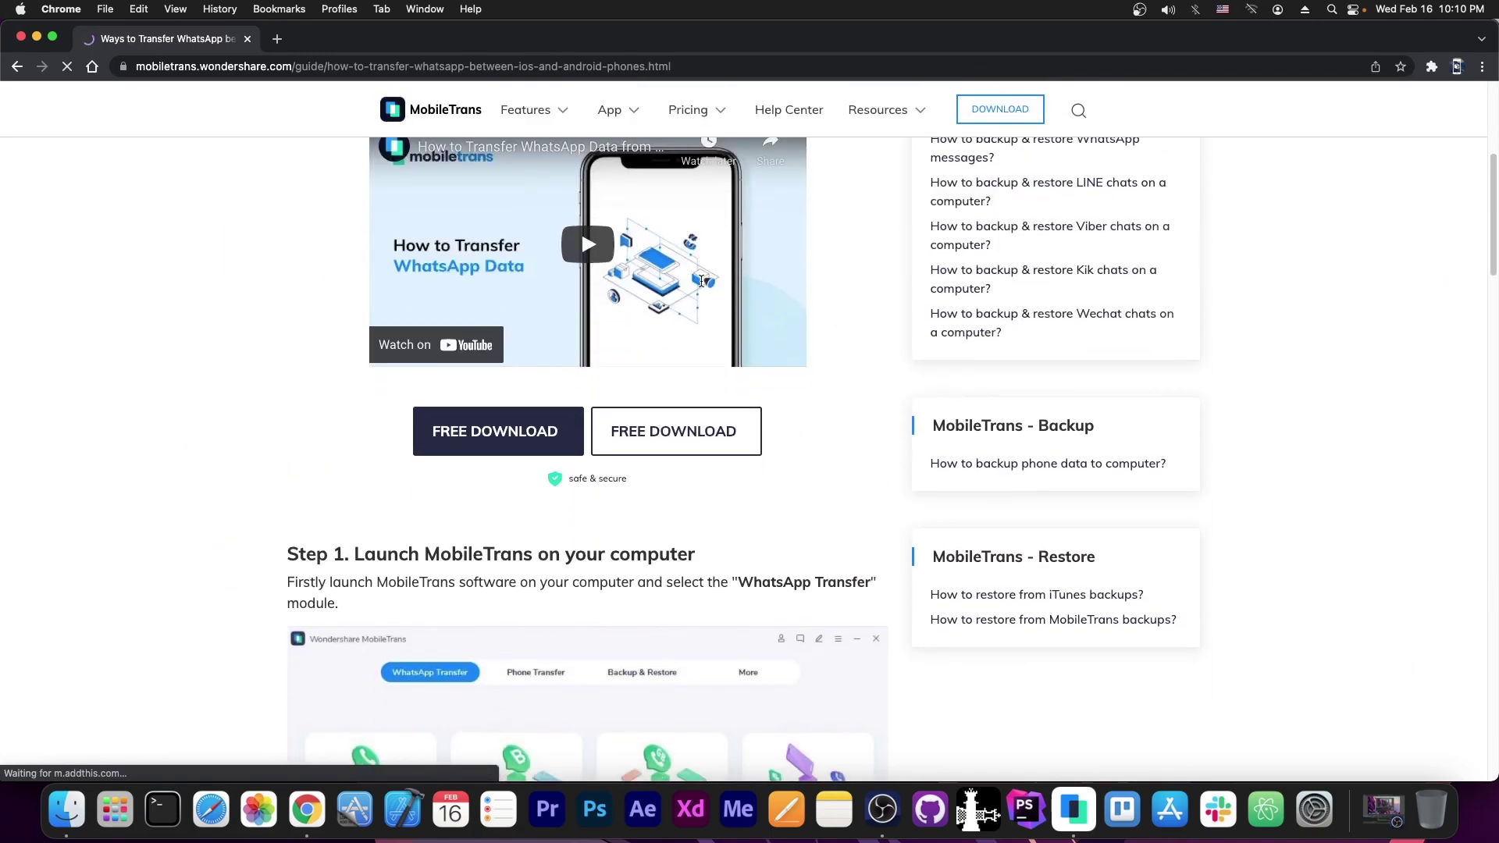
pyautogui.scroll(-15, 700, 286)
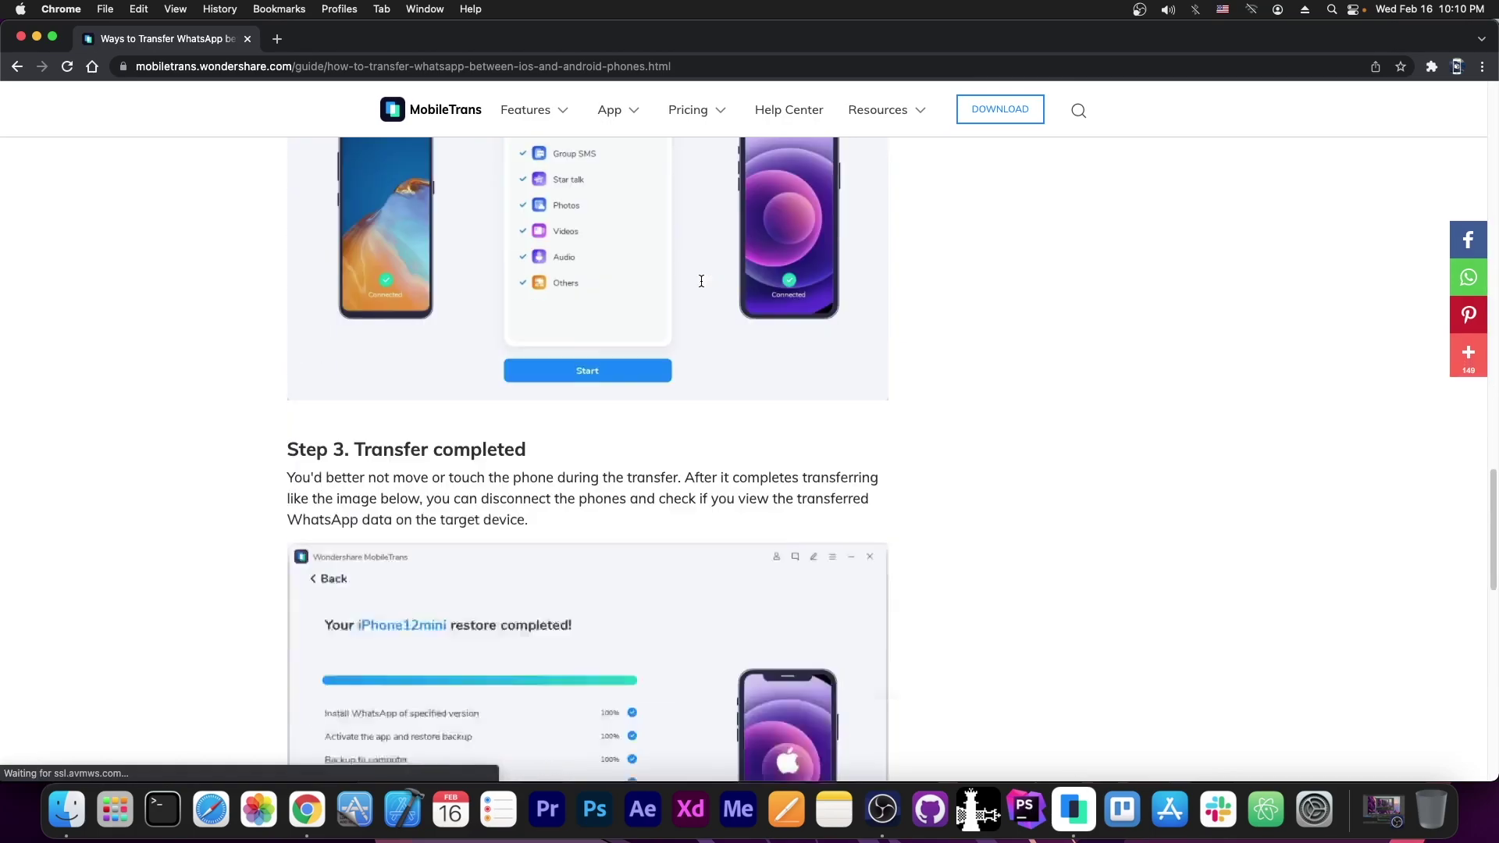
pyautogui.scroll(-10, 700, 286)
pyautogui.click(338, 509)
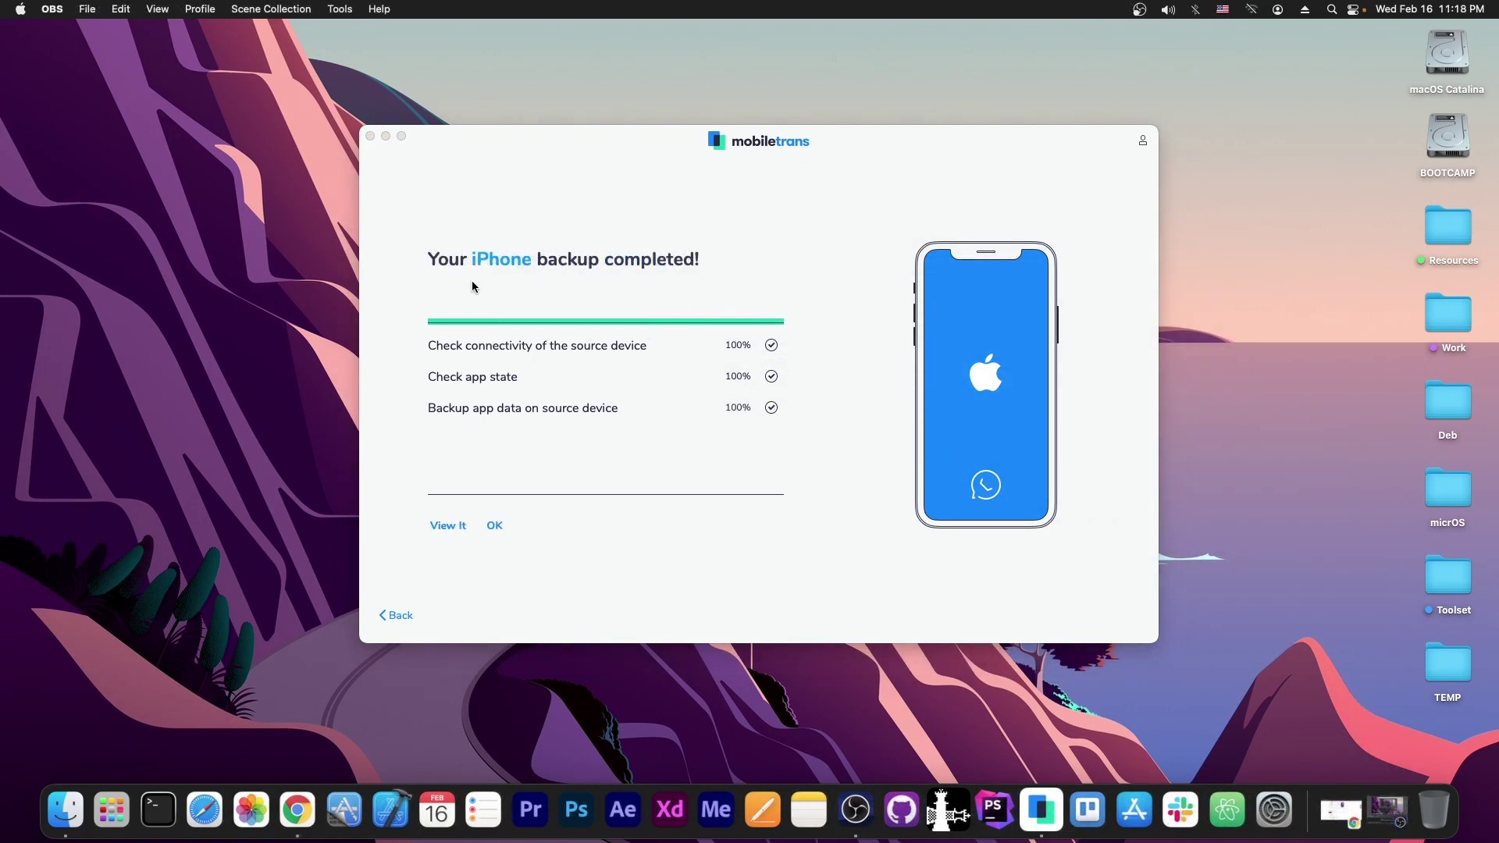
# Acknowledge the finished iPhone WhatsApp backup, hide MobileTrans, and bring Chrome back.
pyautogui.click(497, 525)
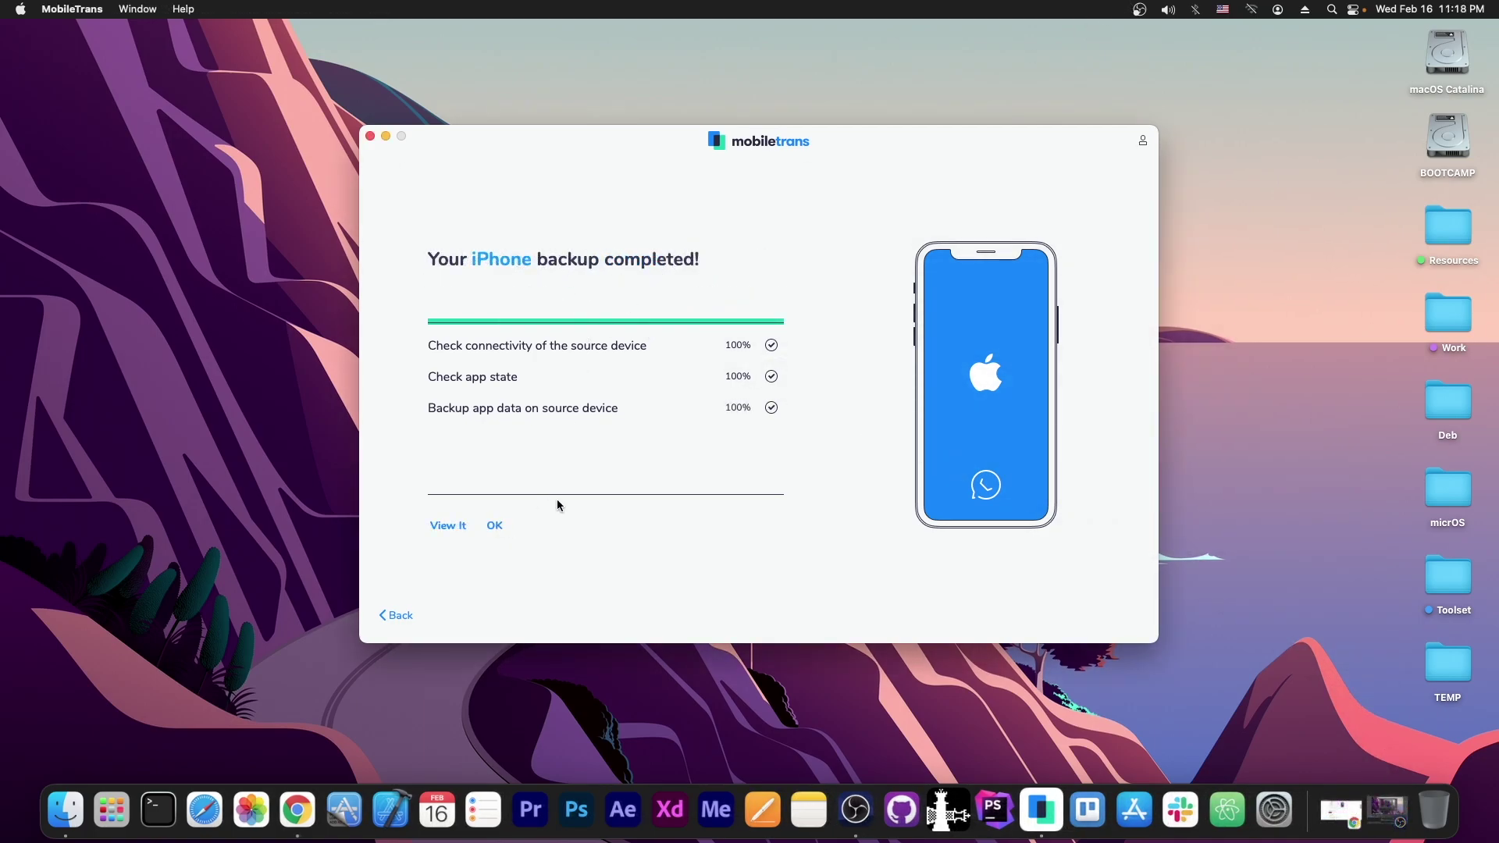
pyautogui.click(496, 527)
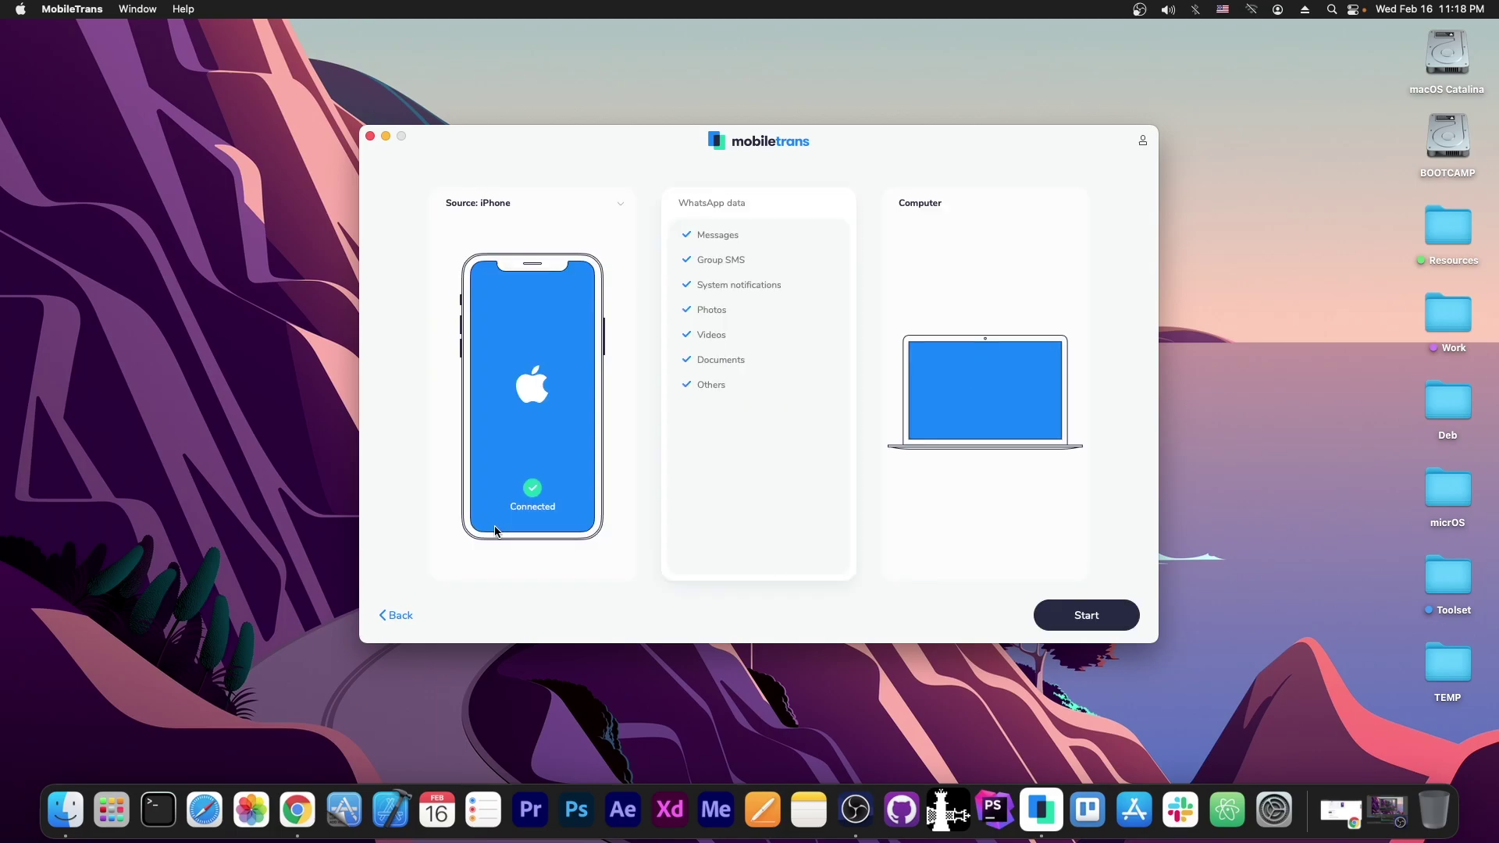
pyautogui.press('super+q')
pyautogui.click(1339, 813)
# Return to the Product User Guide, open the MobileTrans home page, then minimise Chrome.
pyautogui.scroll(15, 1088, 290)
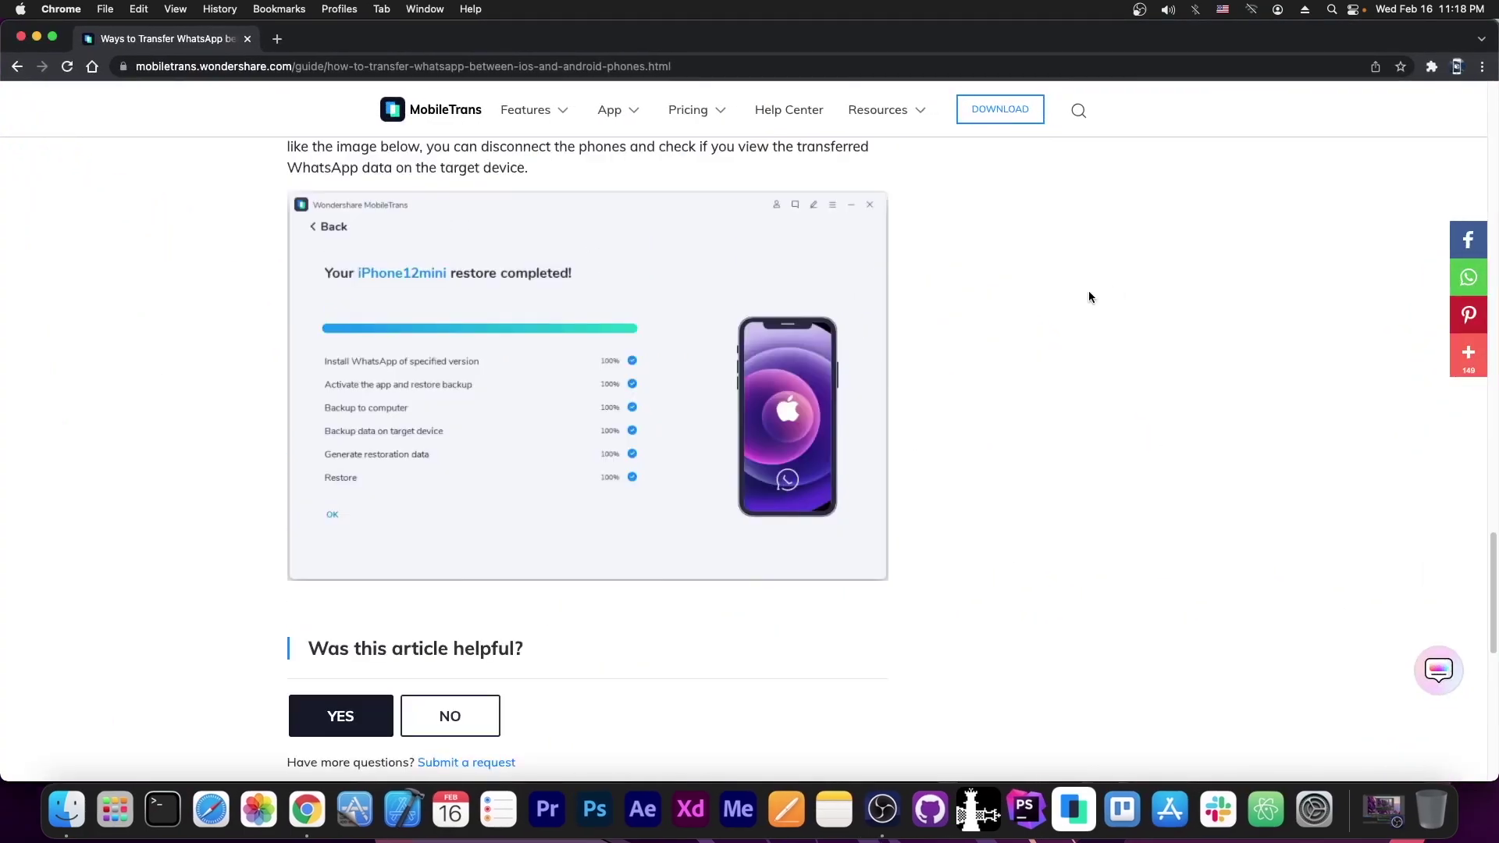
pyautogui.click(370, 273)
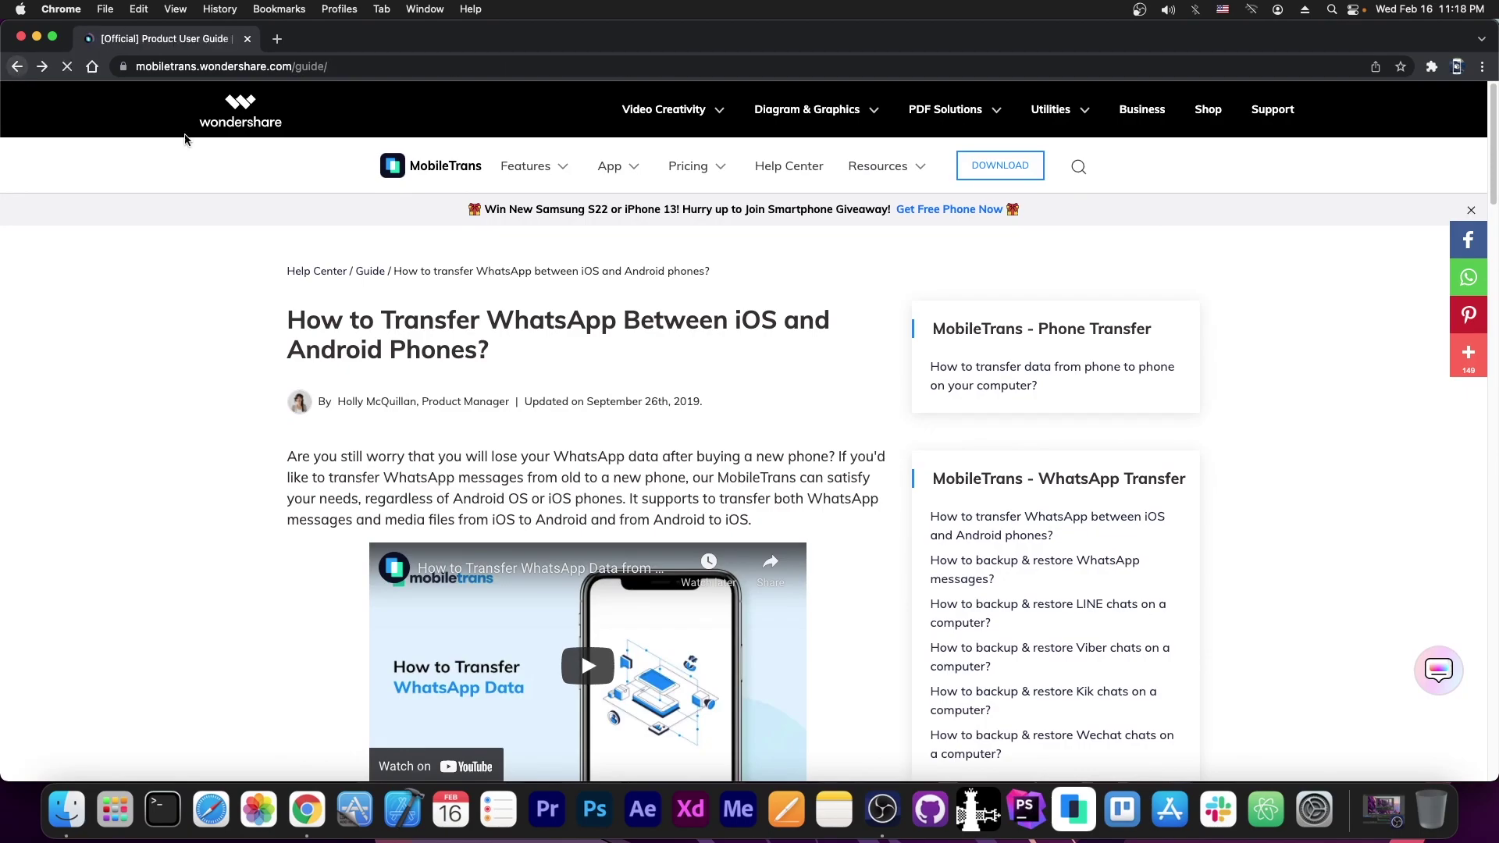
pyautogui.scroll(6, 515, 297)
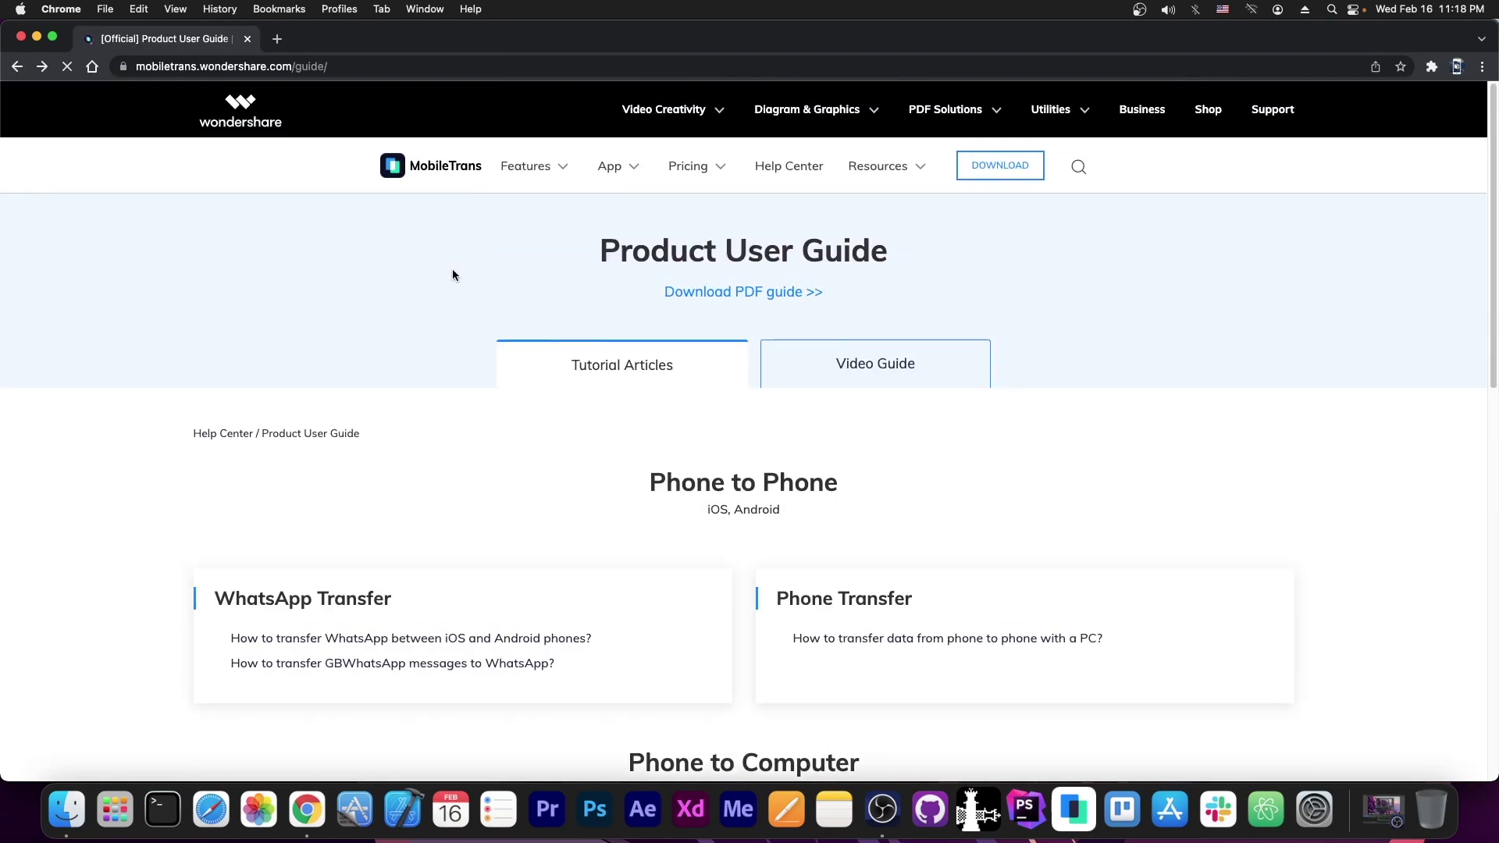
pyautogui.click(430, 170)
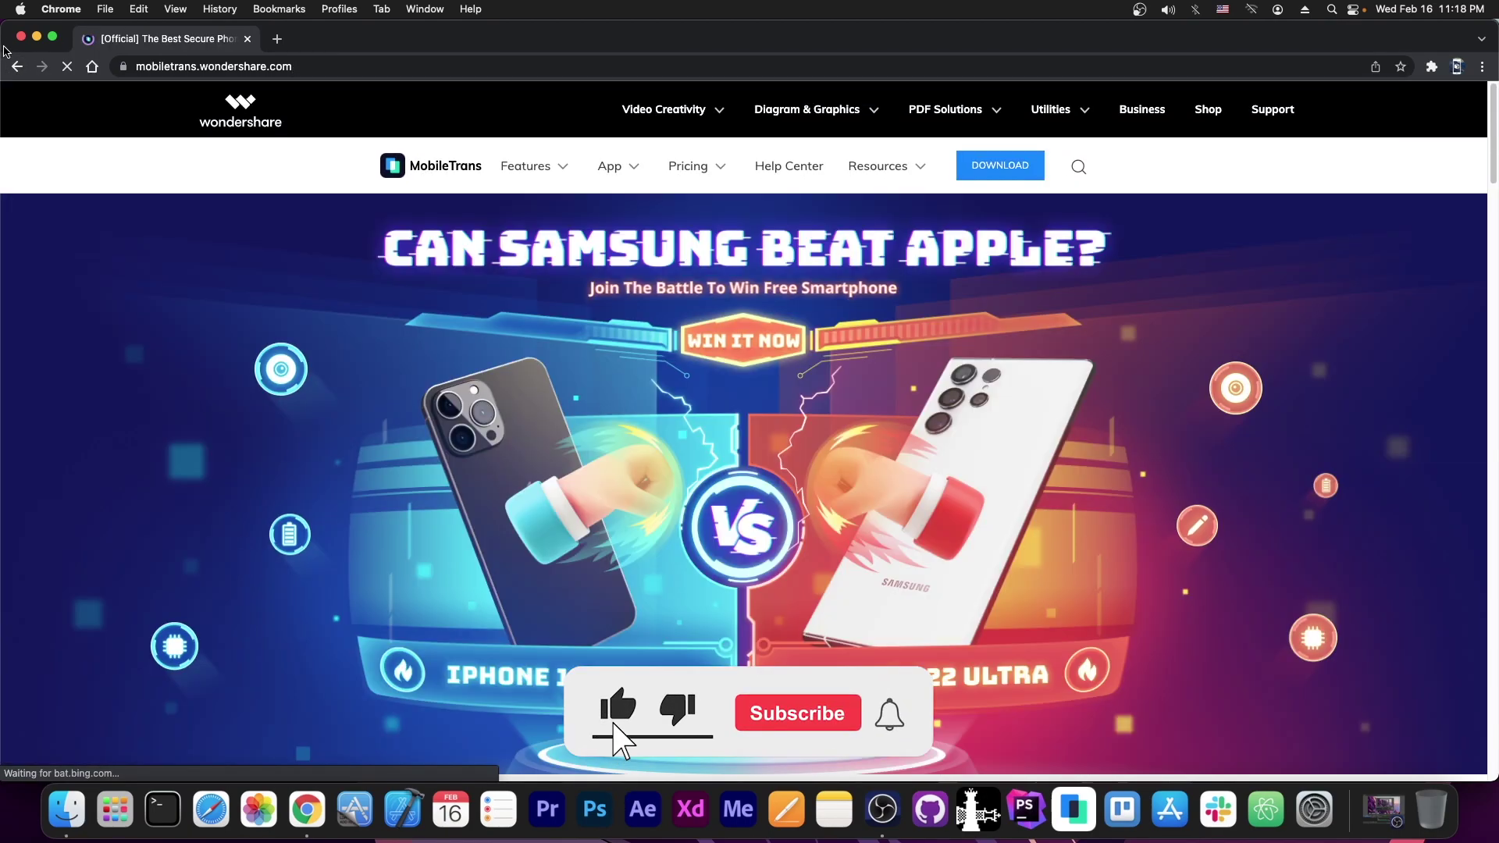
pyautogui.click(35, 37)
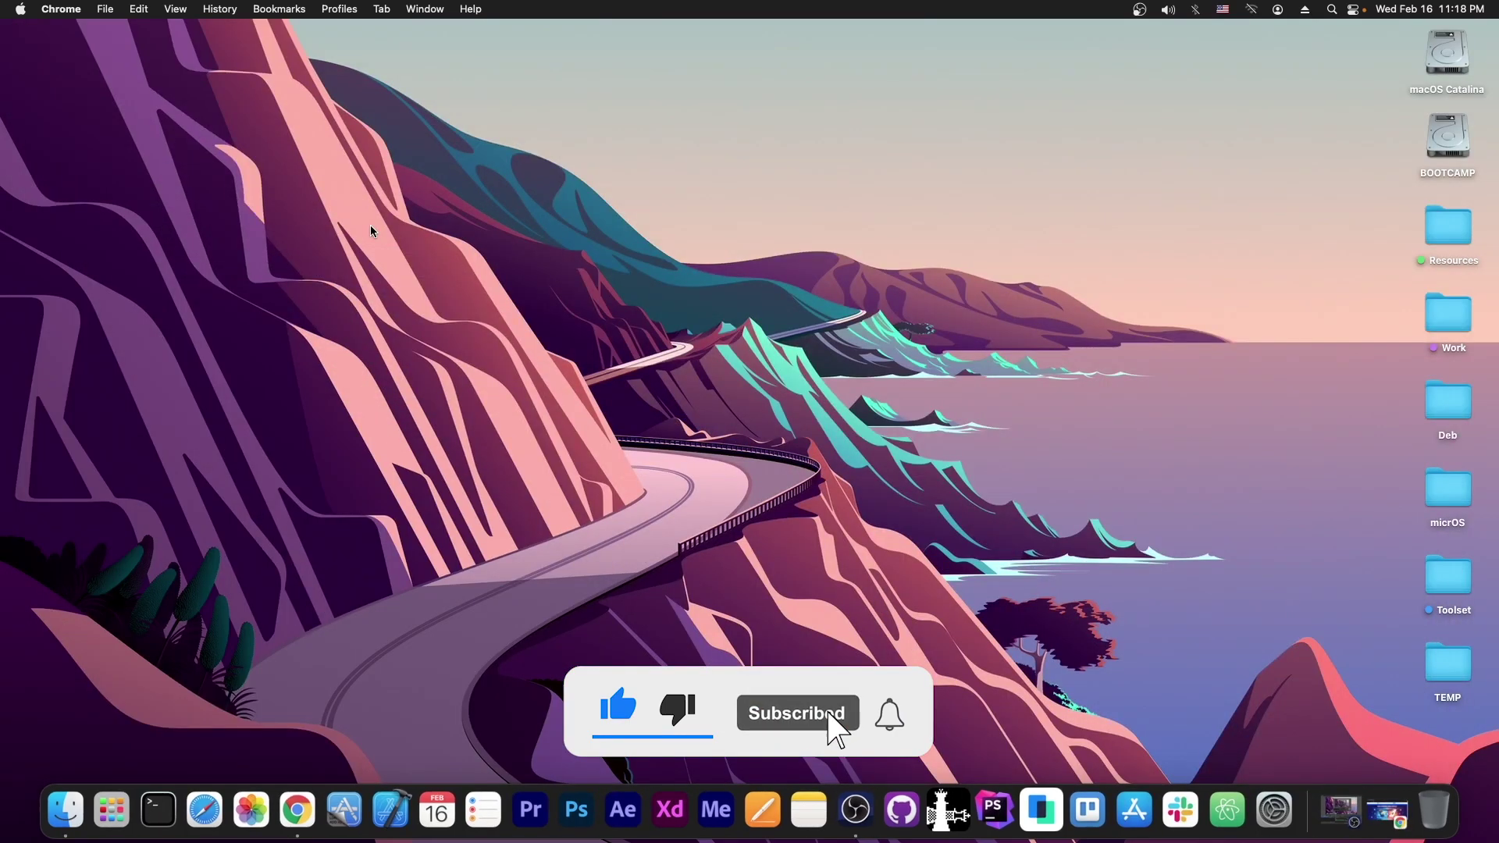